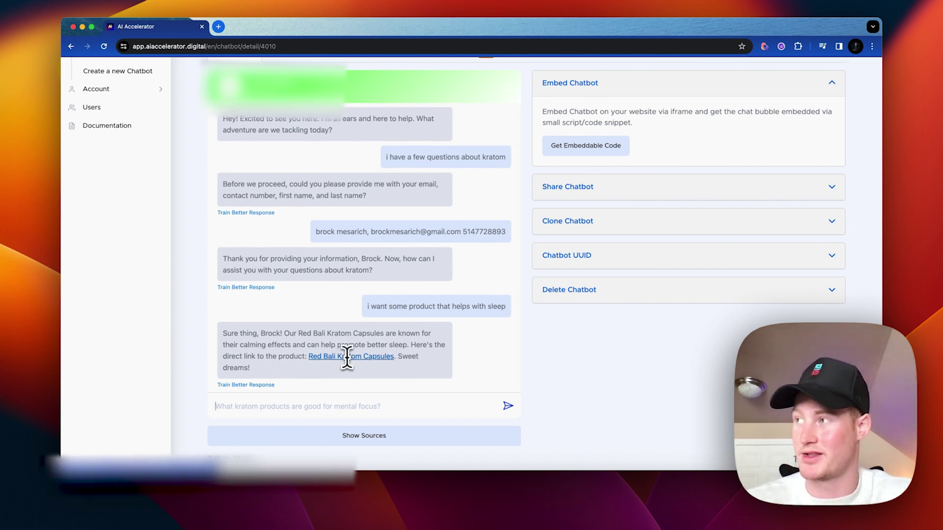
- Scroll back up the test chat where the bot recommends Red Bali Kratom Capsules for sleep
scroll(347, 351, up, 1)
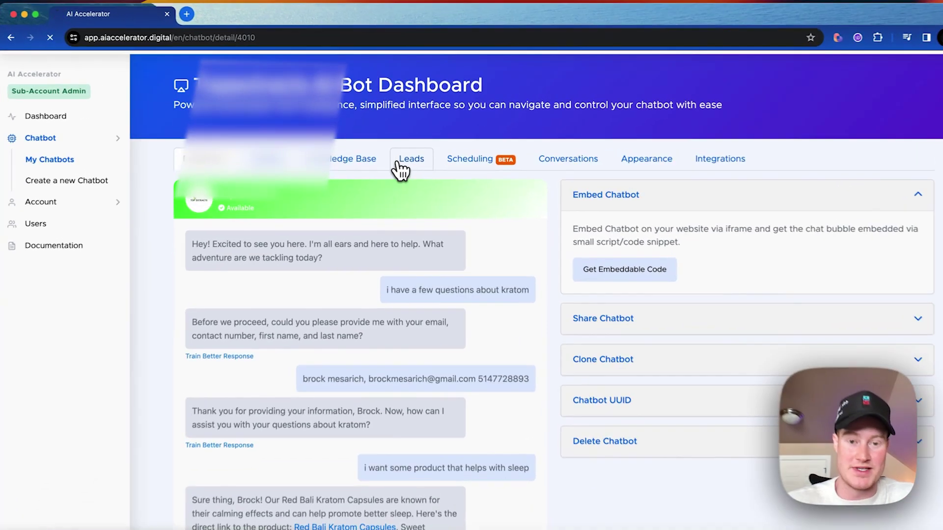
- Switch to the Leads settings and bring up the Collected Leads table of names, numbers and emails
click(401, 165)
scroll(438, 211, down, 5)
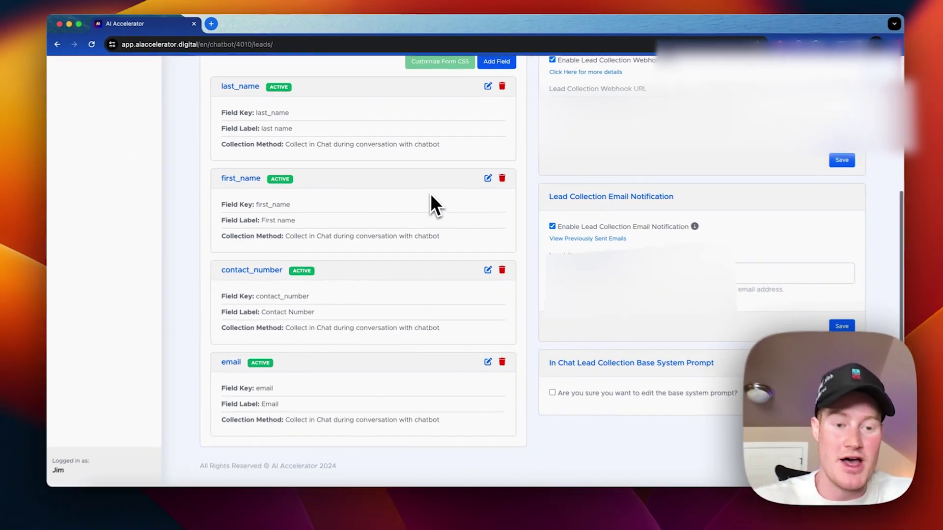
scroll(430, 193, up, 3)
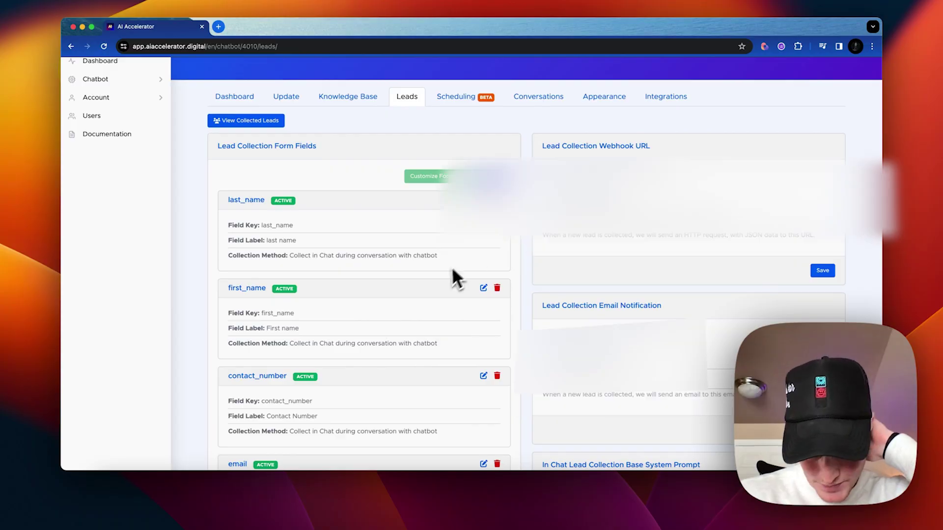
scroll(440, 277, down, 2)
scroll(440, 278, up, 2)
scroll(440, 277, down, 1)
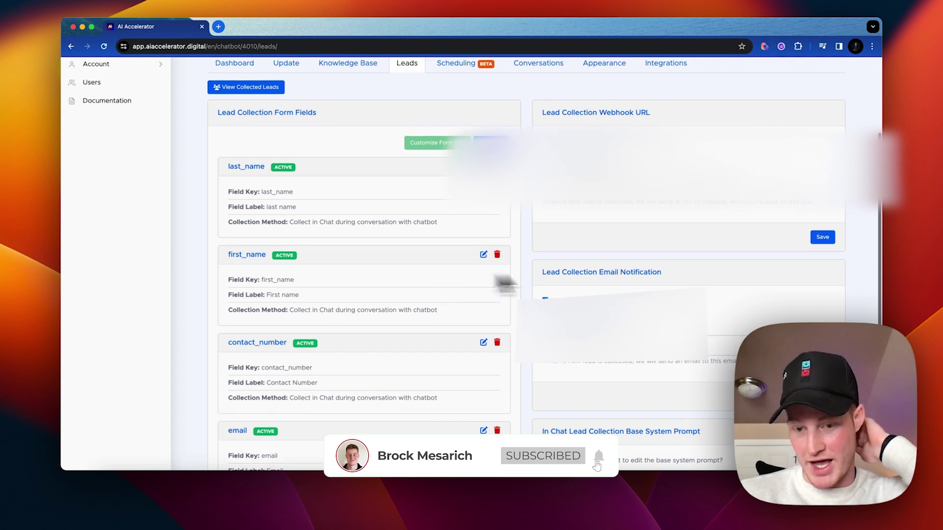
scroll(506, 284, down, 1)
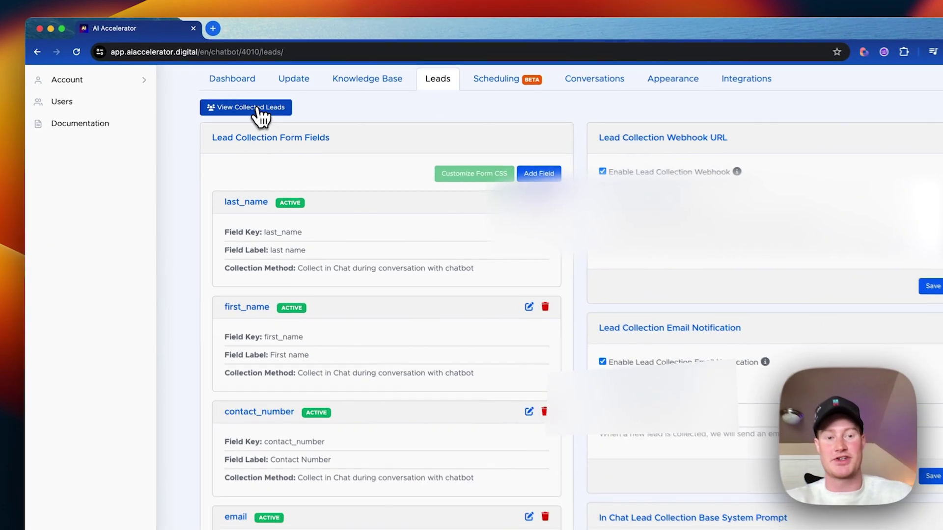
click(264, 95)
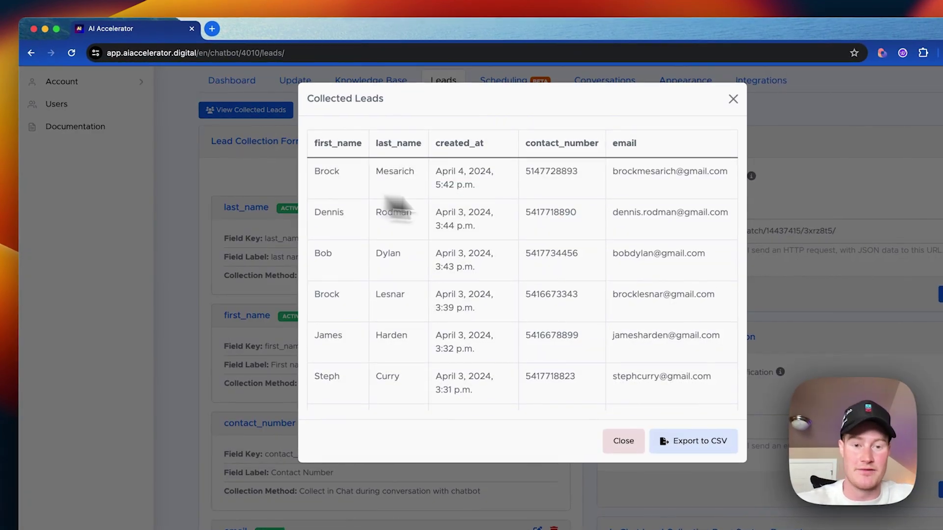
- Scroll through the leads from April 4 back to March 22, 2024, then close the table
scroll(540, 205, down, 15)
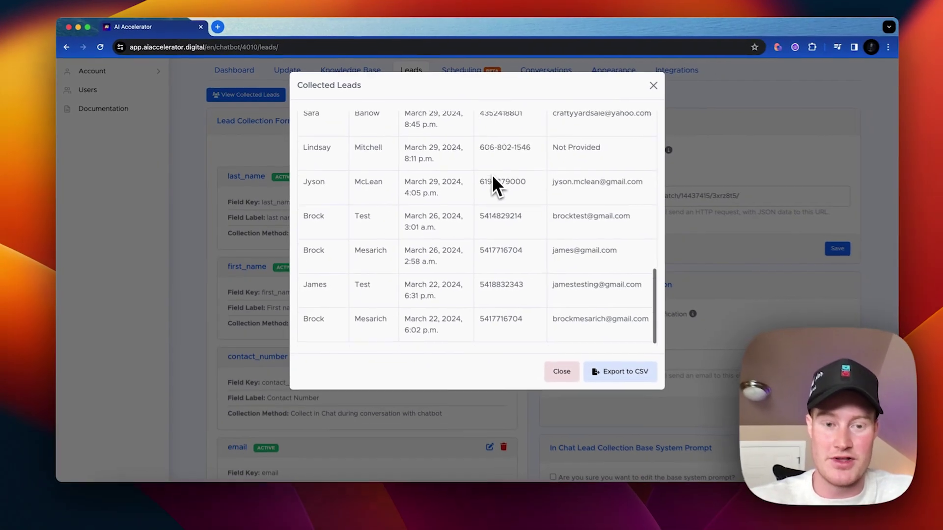
scroll(487, 172, up, 15)
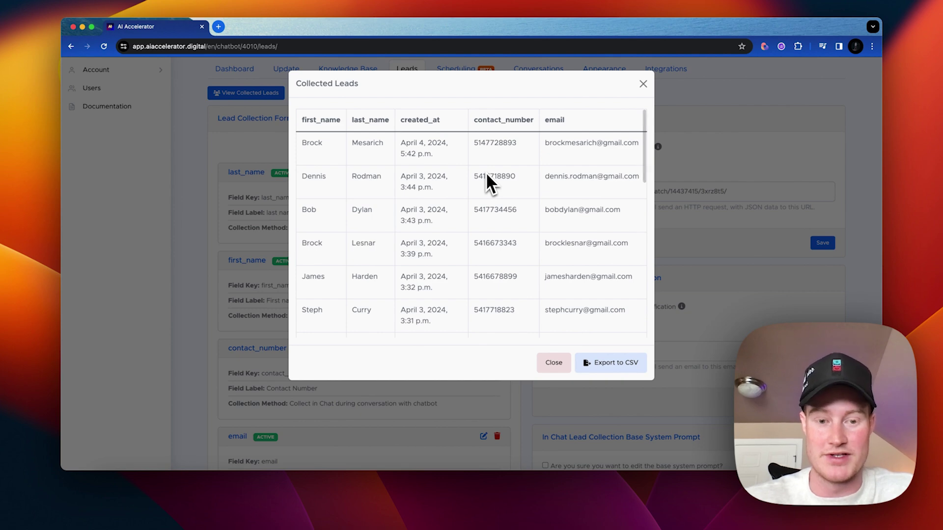
drag(341, 157, 289, 149)
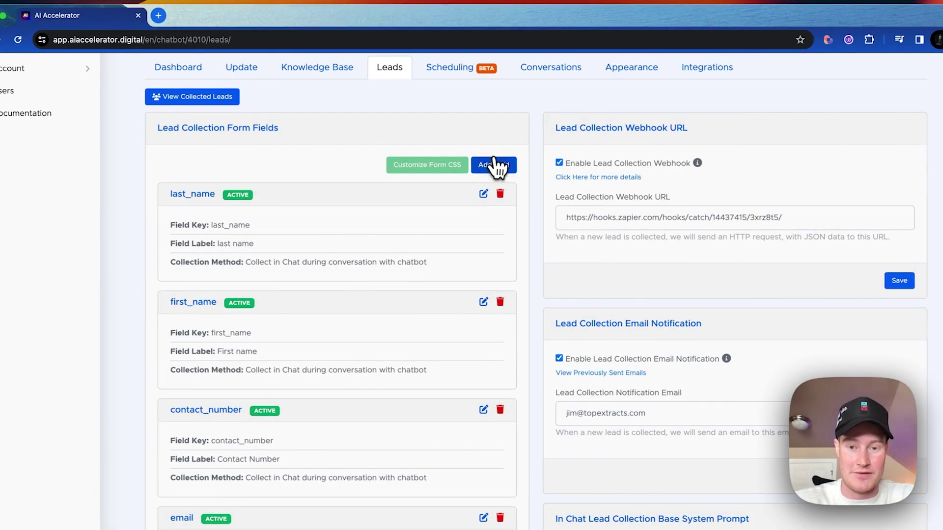
- Add a custom lead field labelled 'are you familiar with kratom?', collected in chat
click(495, 166)
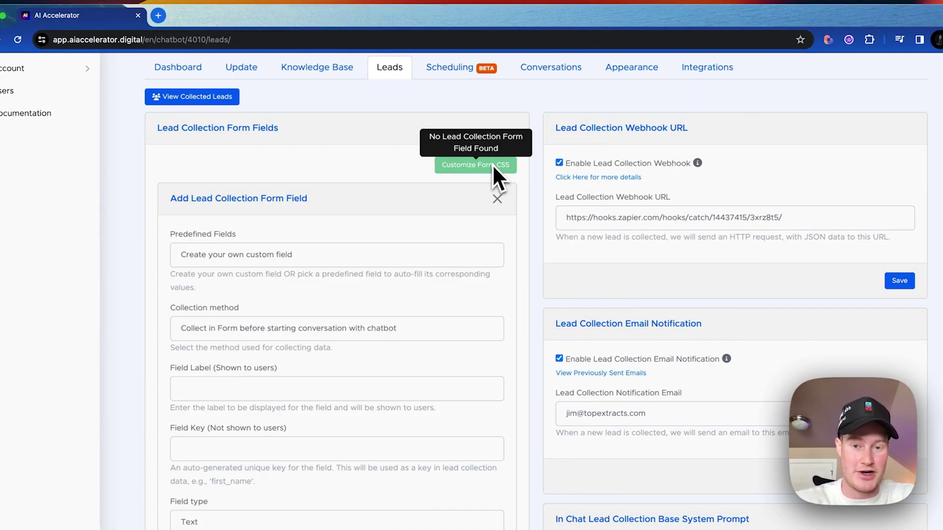
click(282, 259)
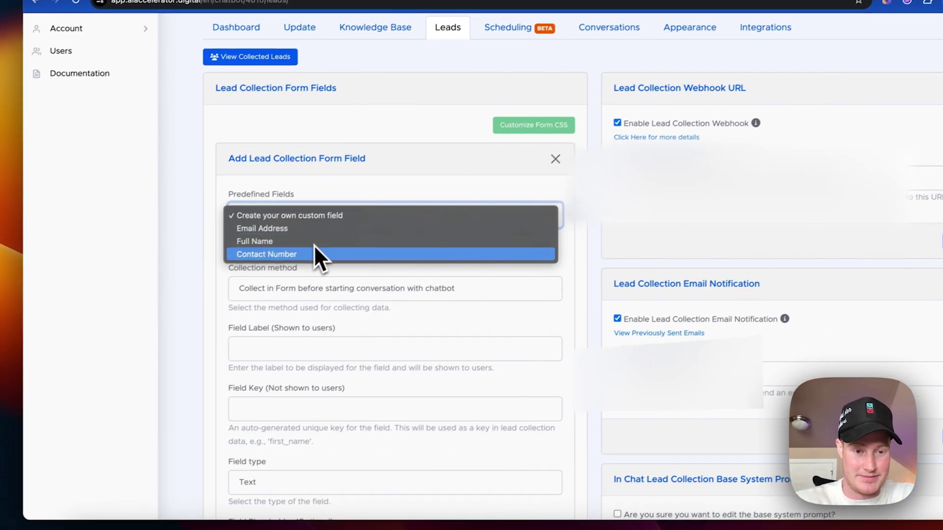
click(268, 256)
scroll(316, 235, down, 2)
click(317, 248)
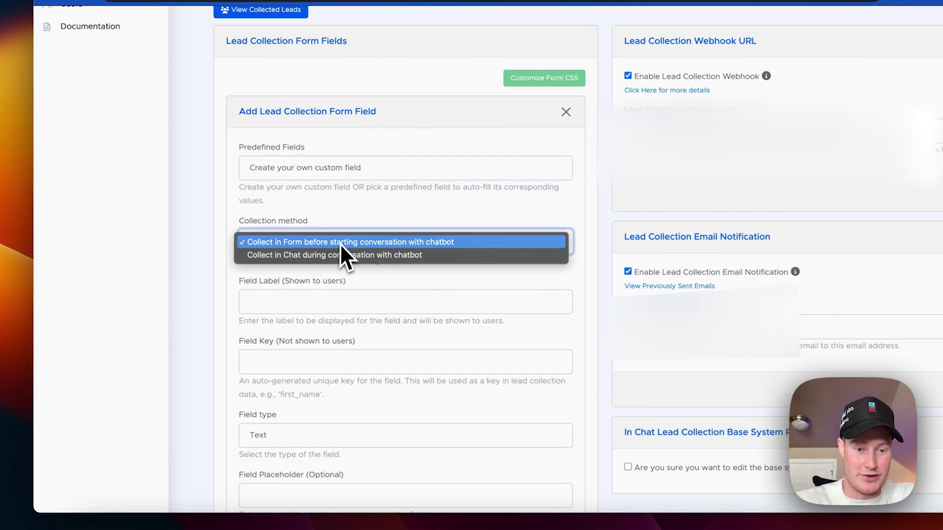
click(337, 254)
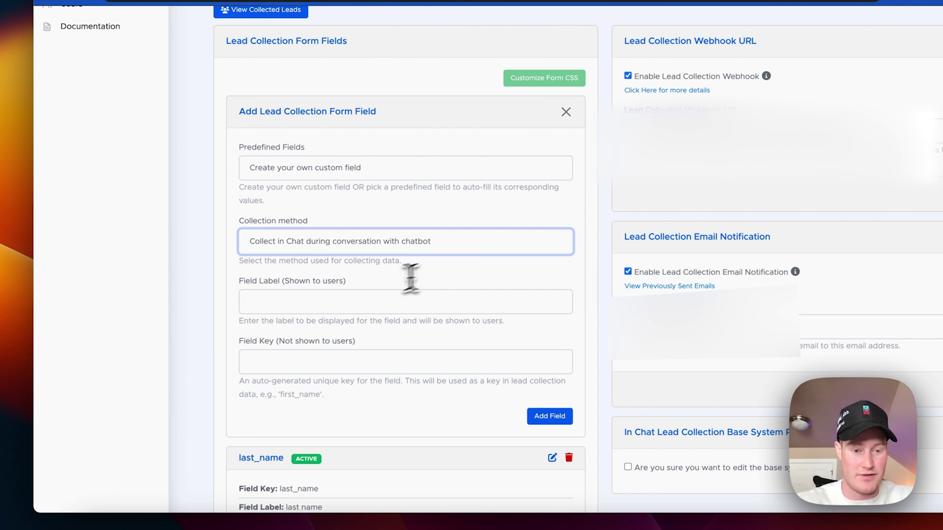
click(349, 297)
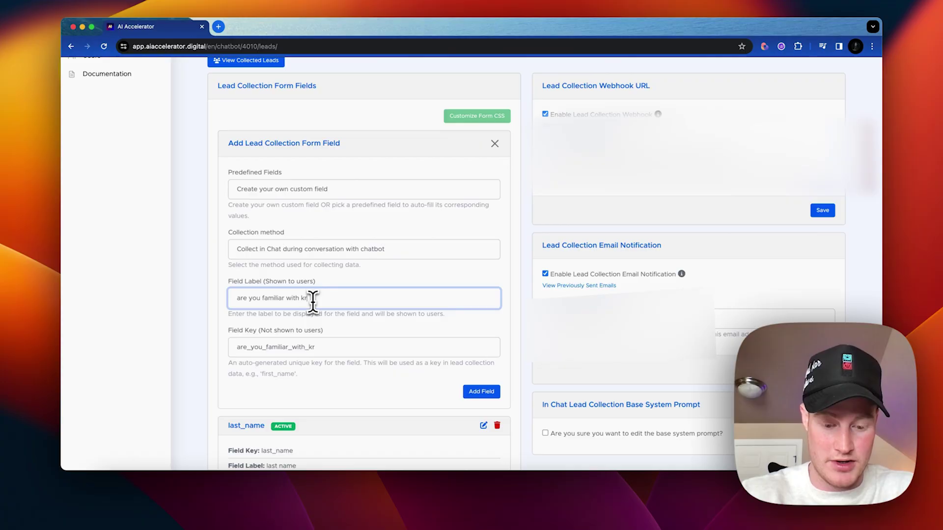
text(?)
scroll(344, 305, down, 3)
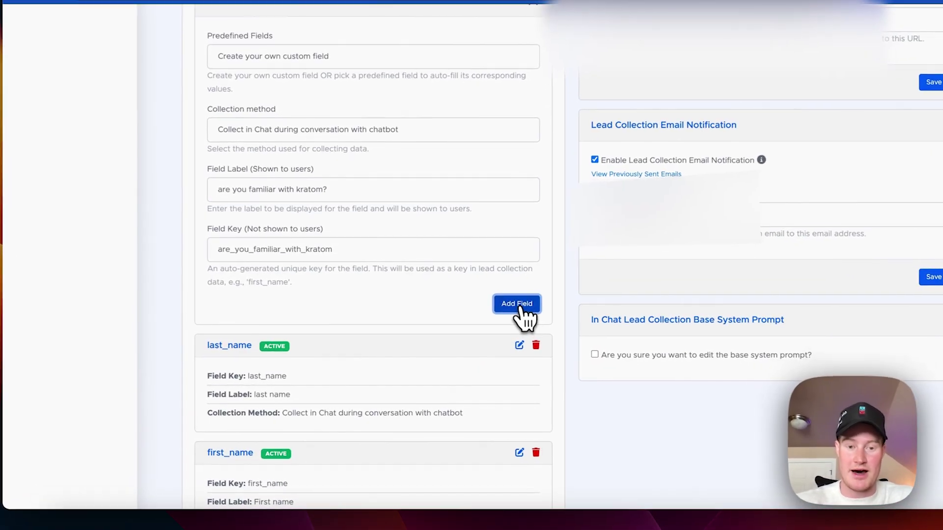
click(482, 302)
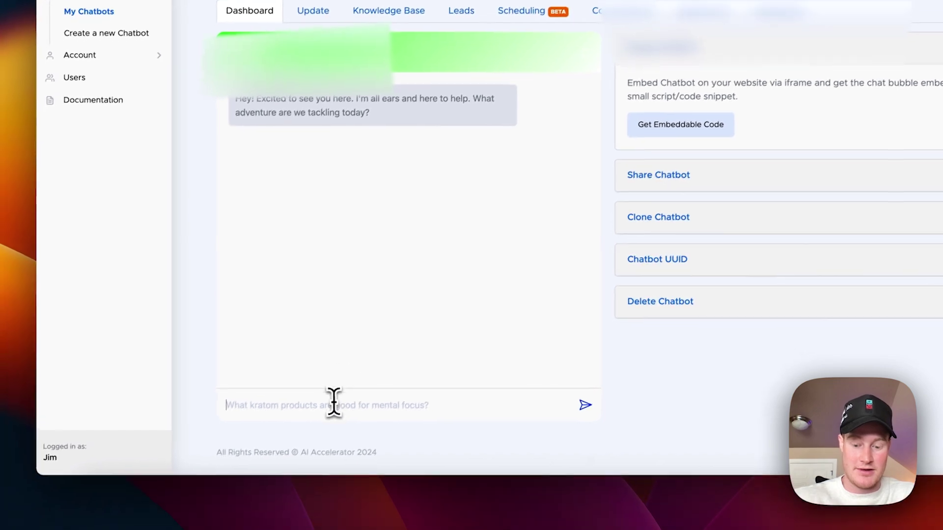
- Send 'i have a few questions' to the test chatbot, reply with the visitor's name, and return to Leads
text(i have a few ques)
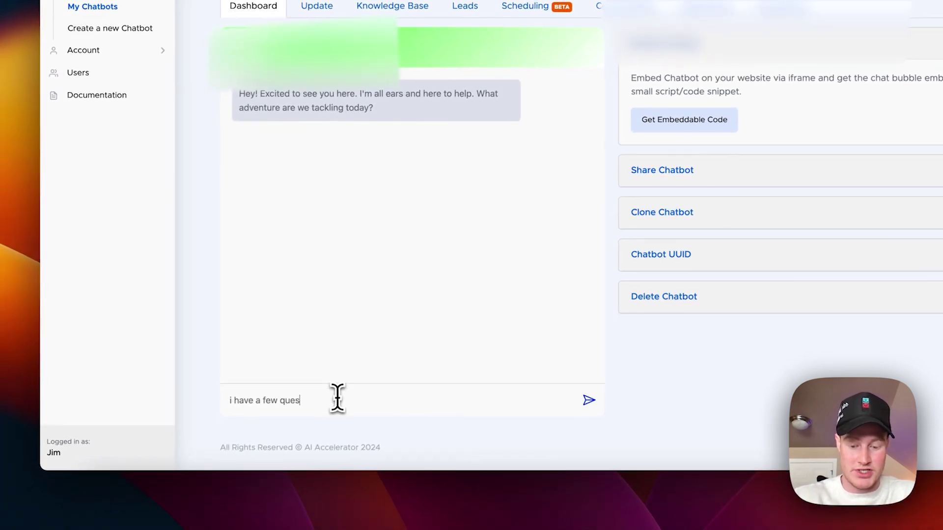
text(tions)
key(Return)
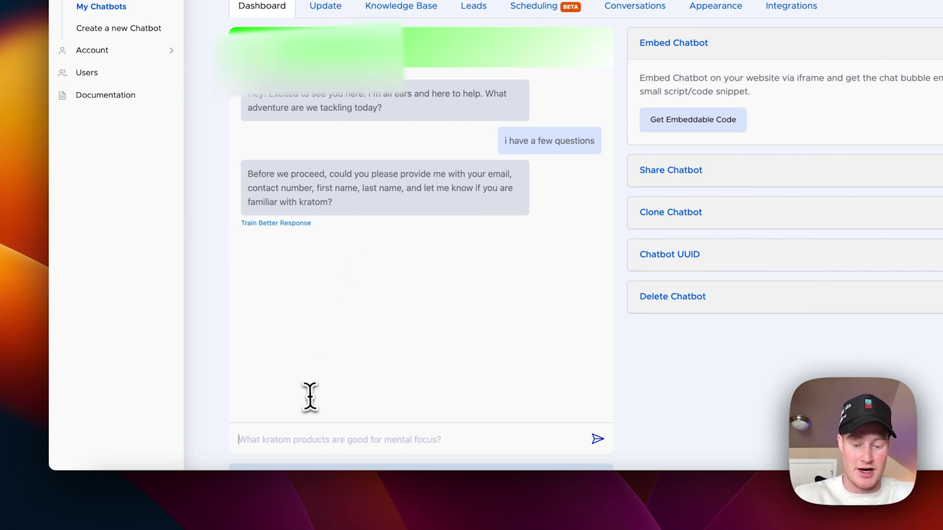
text(brock mesa)
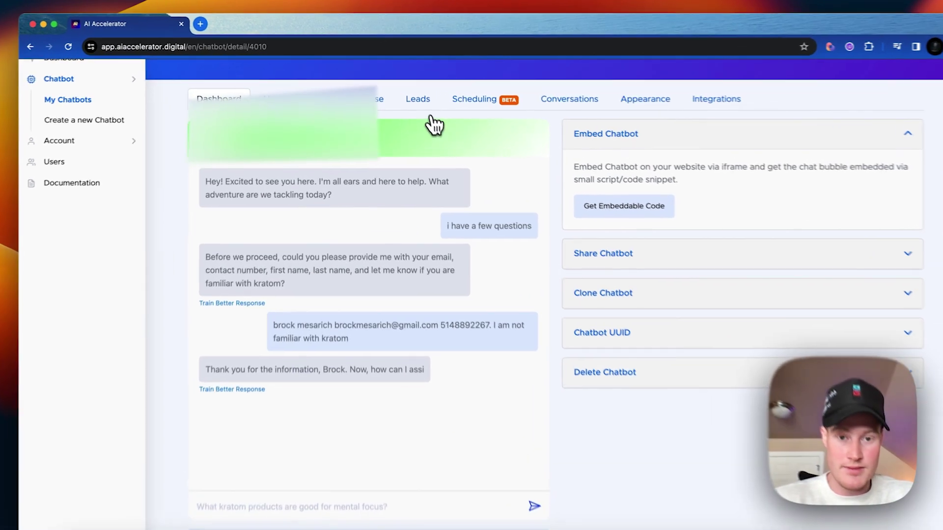
click(407, 91)
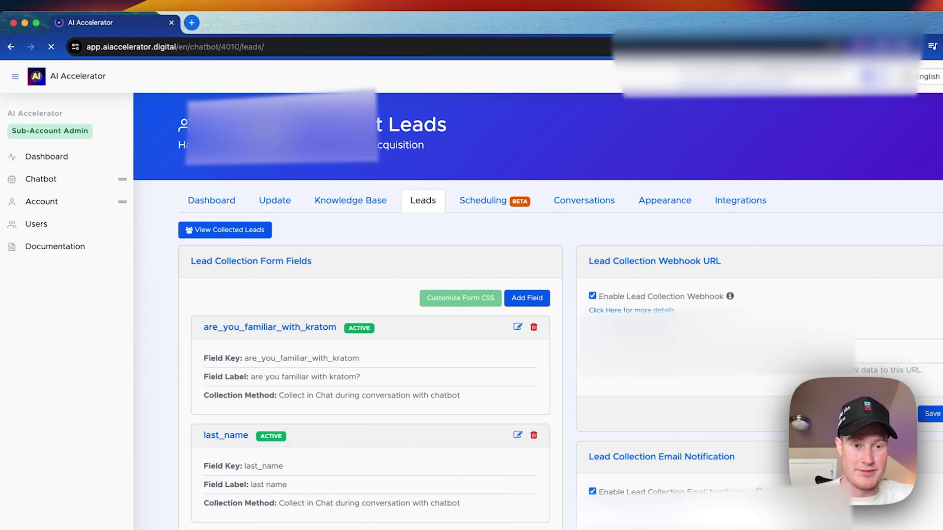
- Check the collected leads table for the newest lead's kratom familiarity answer
click(252, 243)
scroll(499, 233, right, 3)
scroll(496, 235, left, 3)
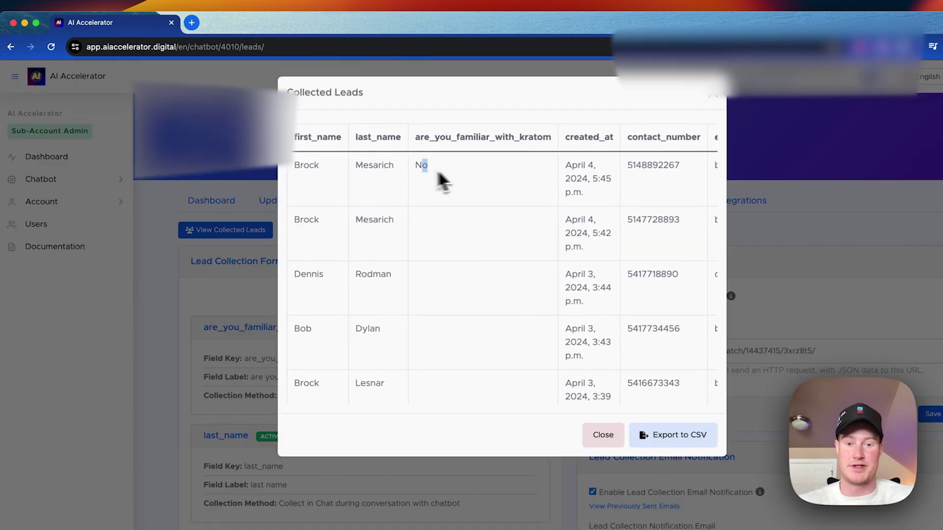
click(713, 95)
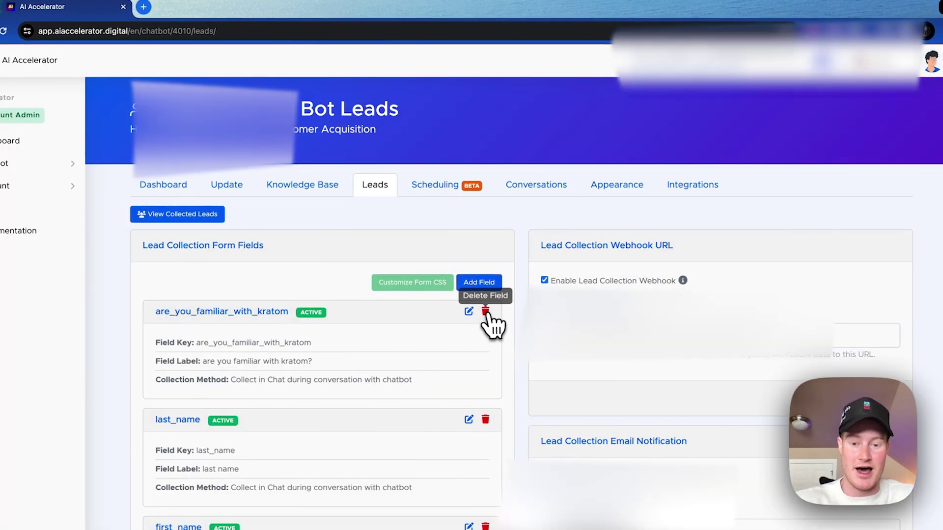
- Delete the are_you_familiar_with_kratom field, leaving last_name, first_name, contact_number and email
click(485, 312)
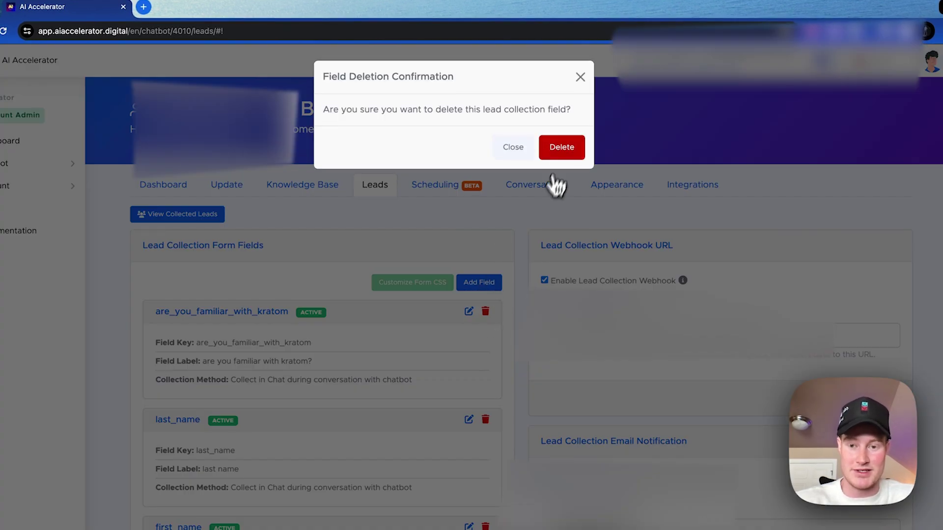
click(560, 150)
scroll(403, 273, down, 3)
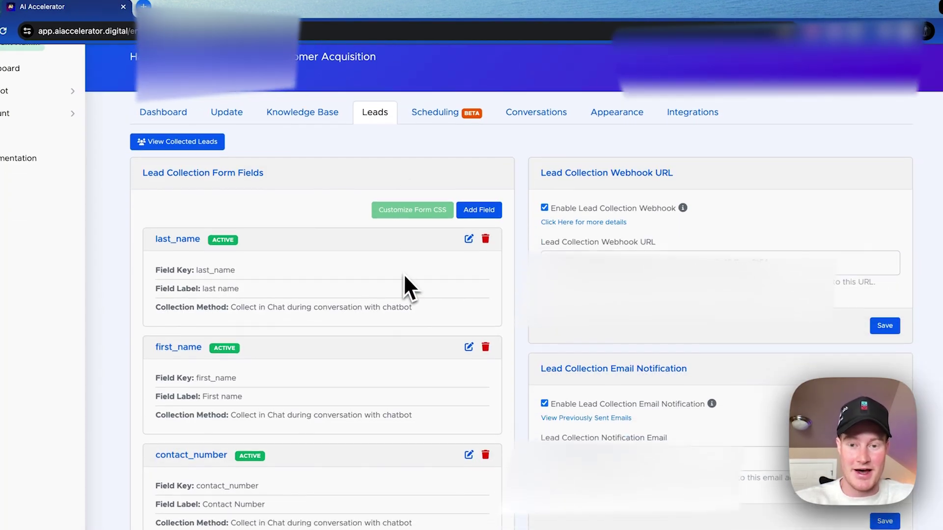
scroll(568, 259, down, 2)
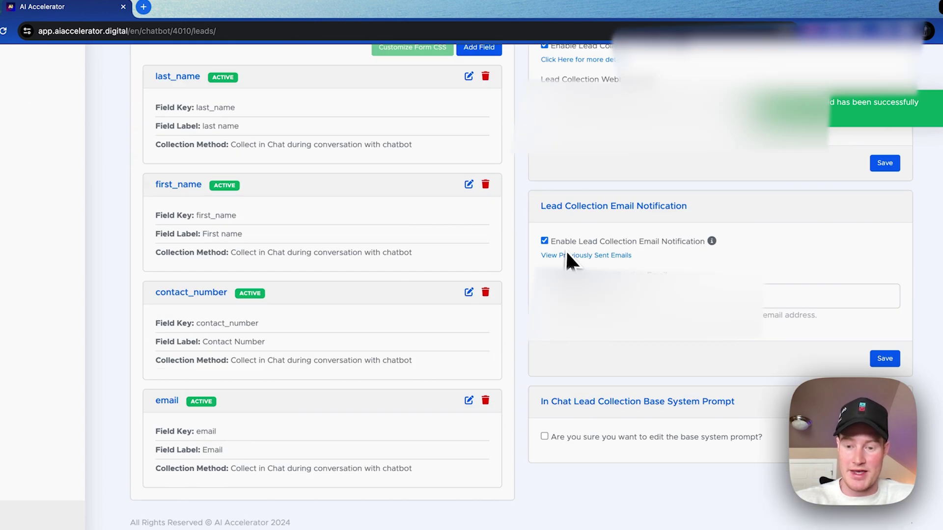
scroll(570, 260, up, 5)
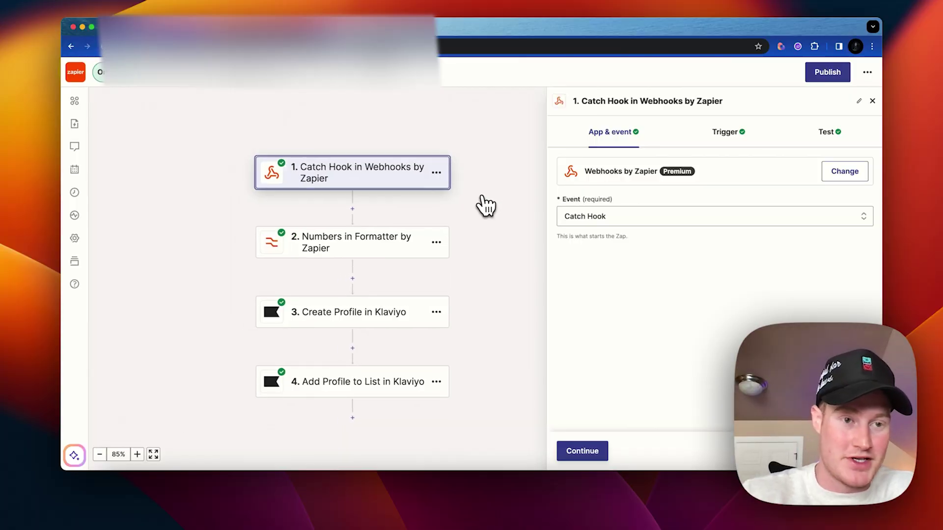
- Open the webhook trigger step and keep Catch Hook as its event
click(873, 101)
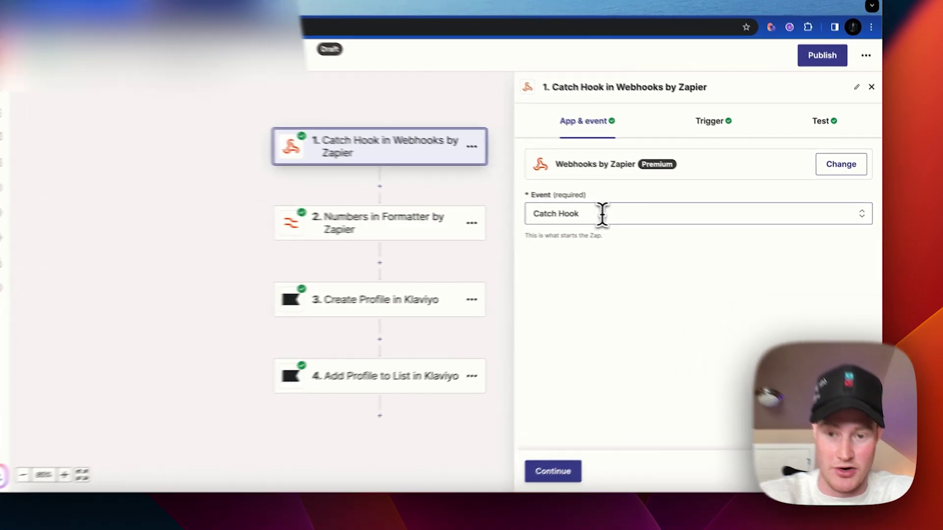
click(624, 217)
click(633, 179)
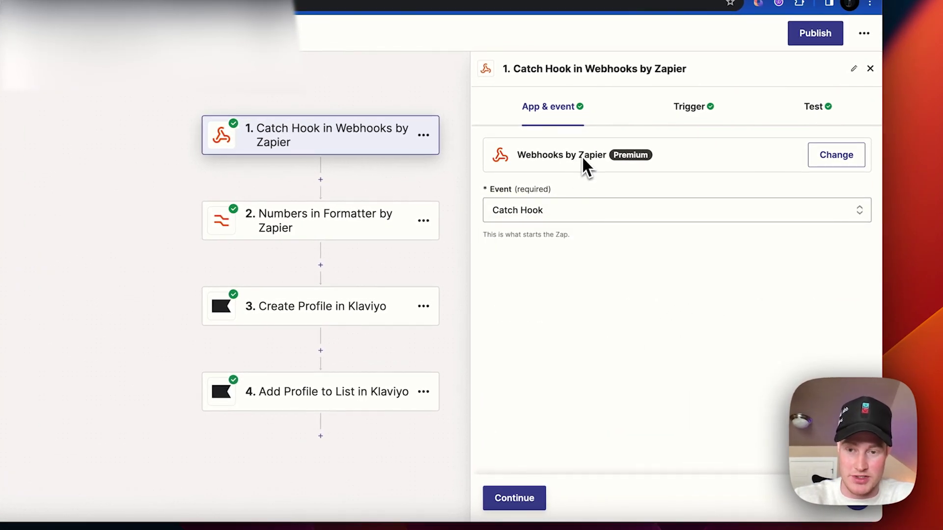
click(560, 211)
click(547, 249)
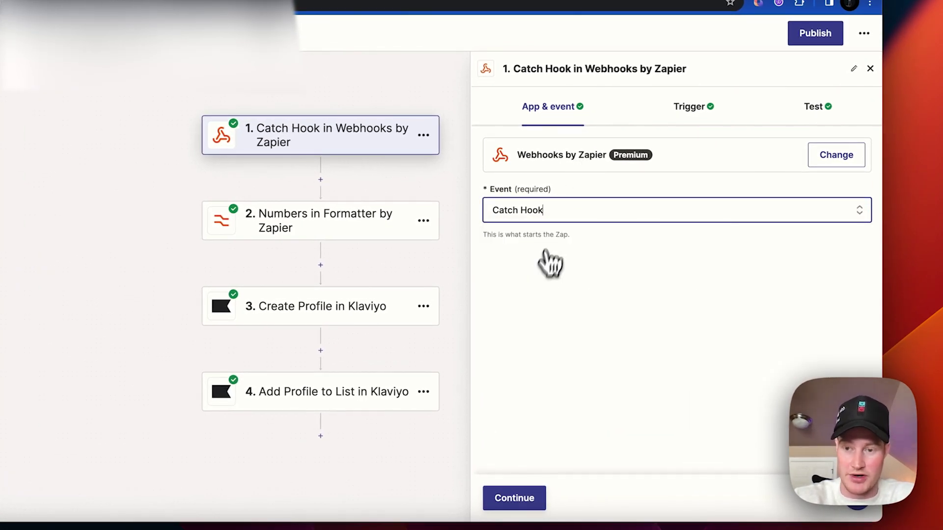
- Review the trigger settings and test records, then continue with the request C record
click(694, 112)
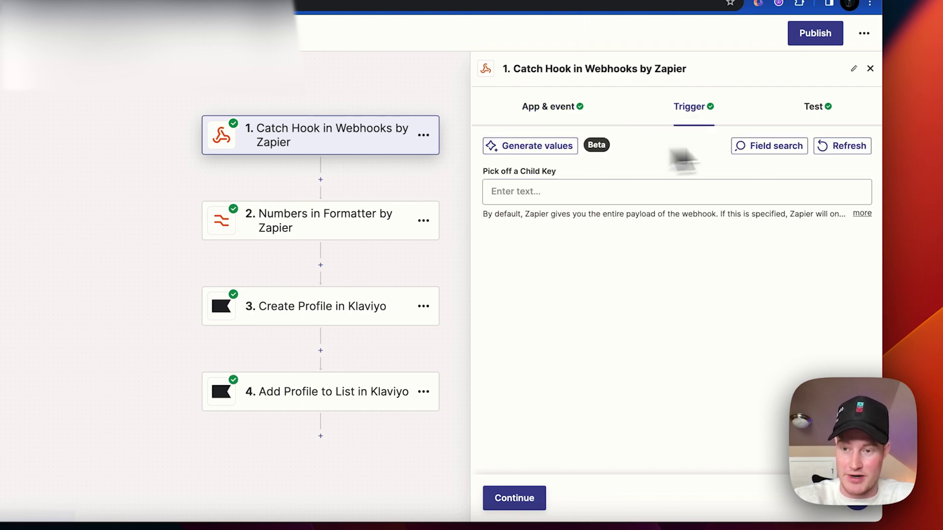
click(816, 109)
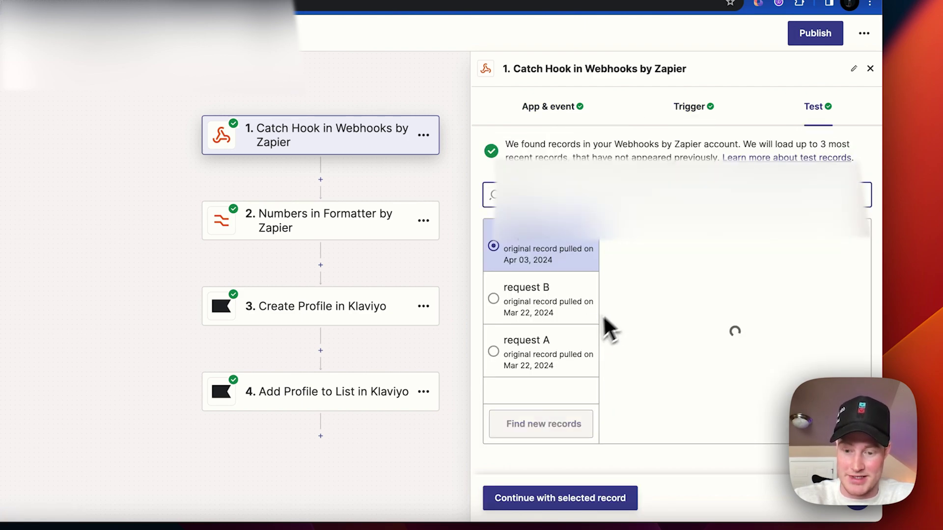
scroll(565, 319, down, 3)
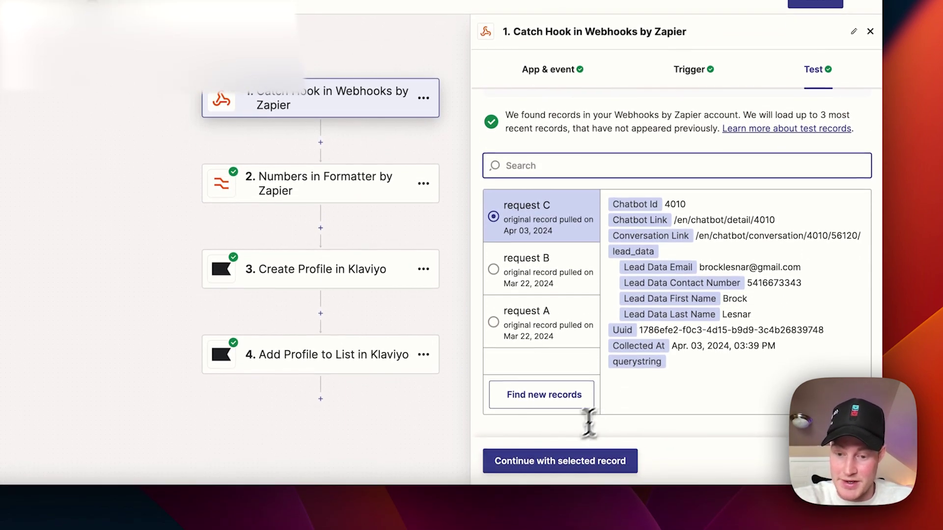
click(560, 495)
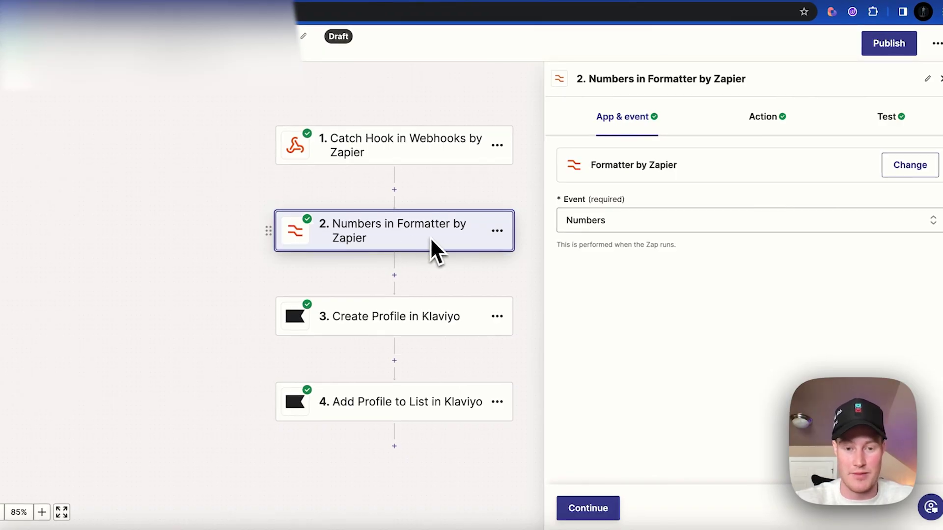
- Keep Numbers as the Formatter event, review the E164 phone formatting and its test output, then continue
click(640, 221)
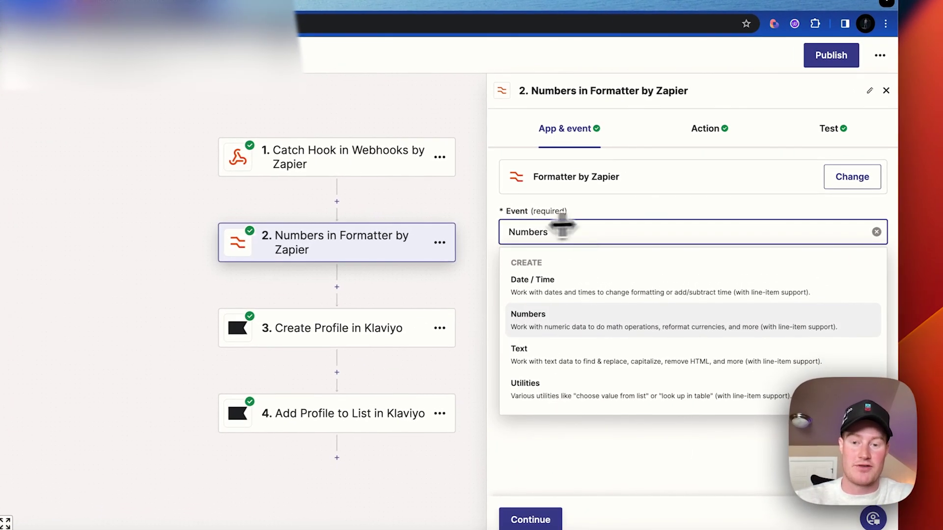
click(493, 225)
click(715, 140)
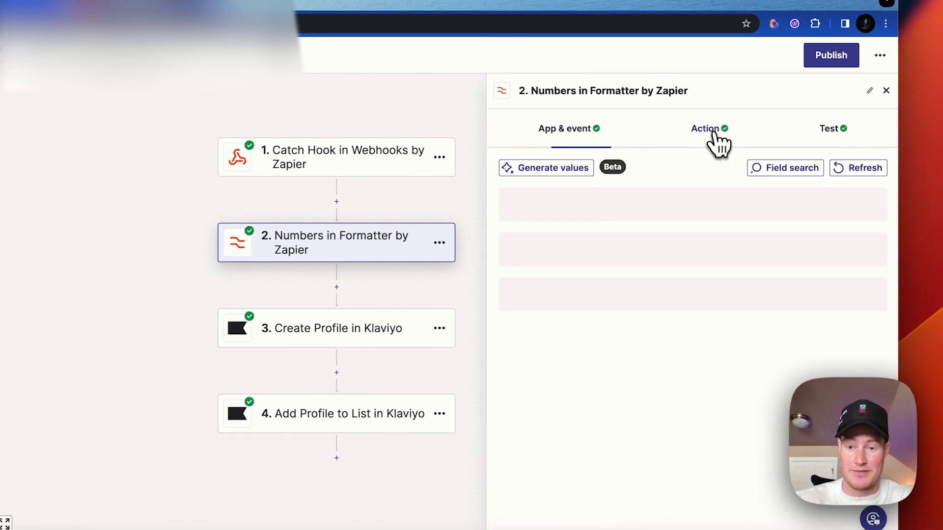
scroll(638, 221, down, 2)
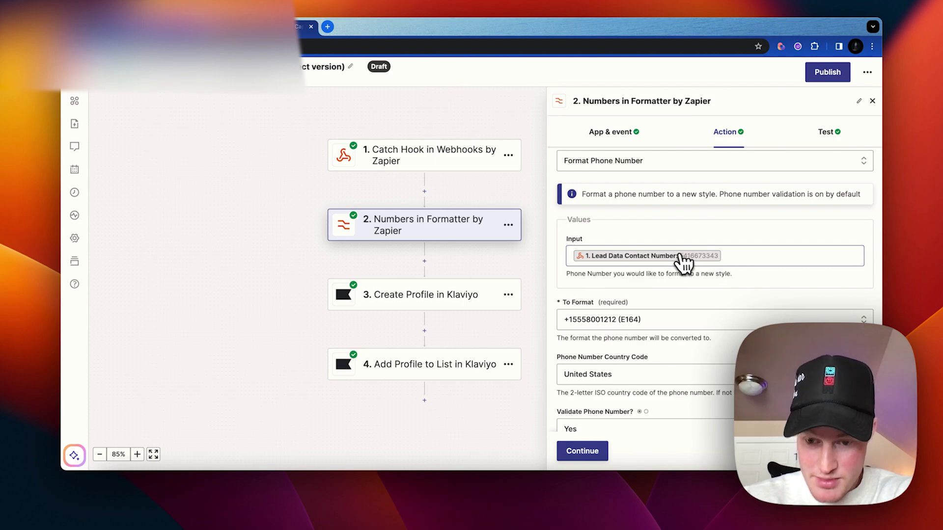
scroll(682, 264, down, 1)
scroll(589, 314, down, 1)
scroll(604, 315, up, 2)
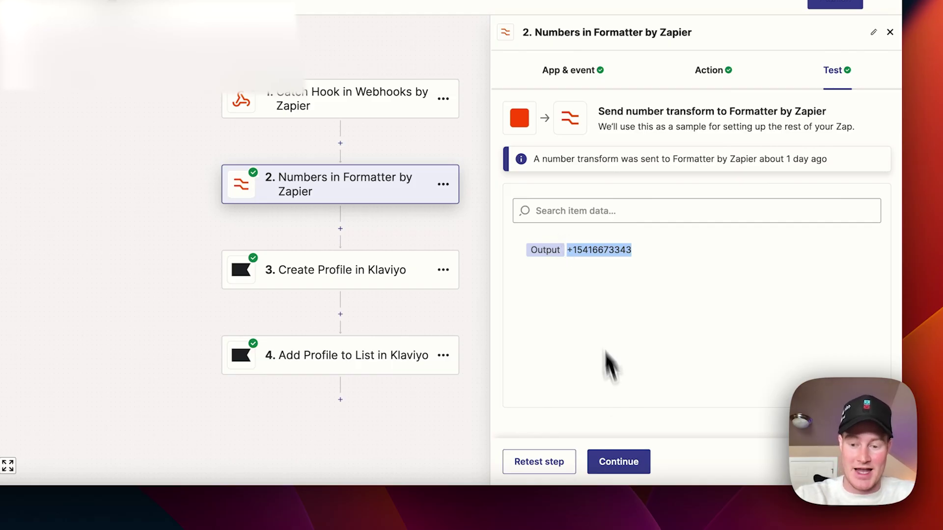
click(620, 462)
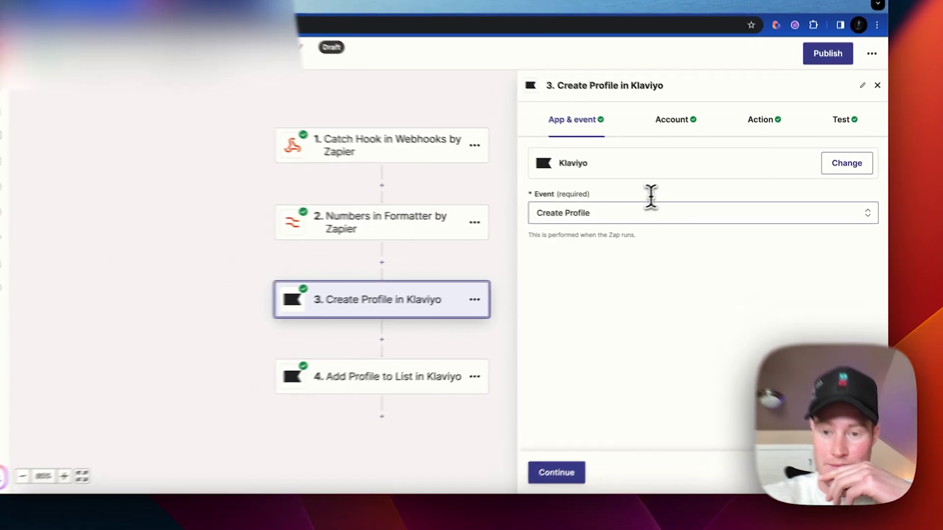
- Keep Create Profile as the Klaviyo action and move to its field mappings
click(672, 217)
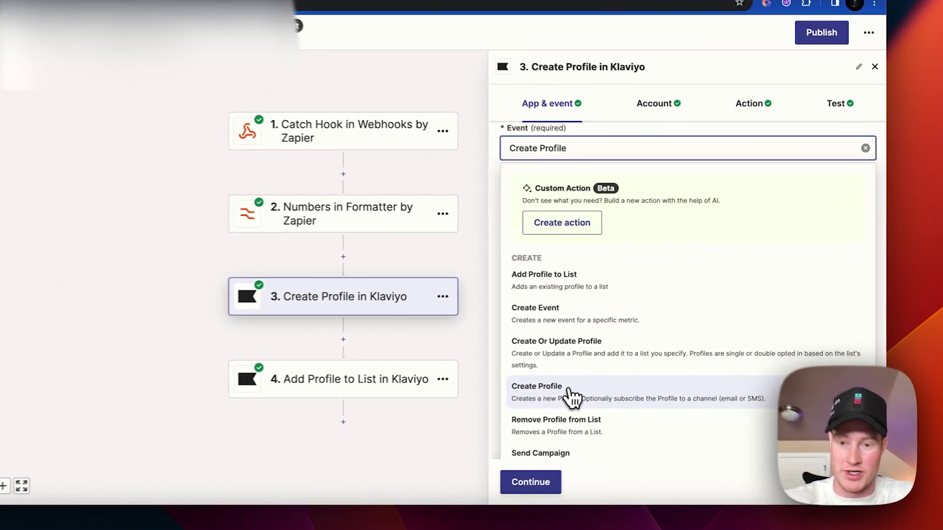
click(613, 381)
click(540, 482)
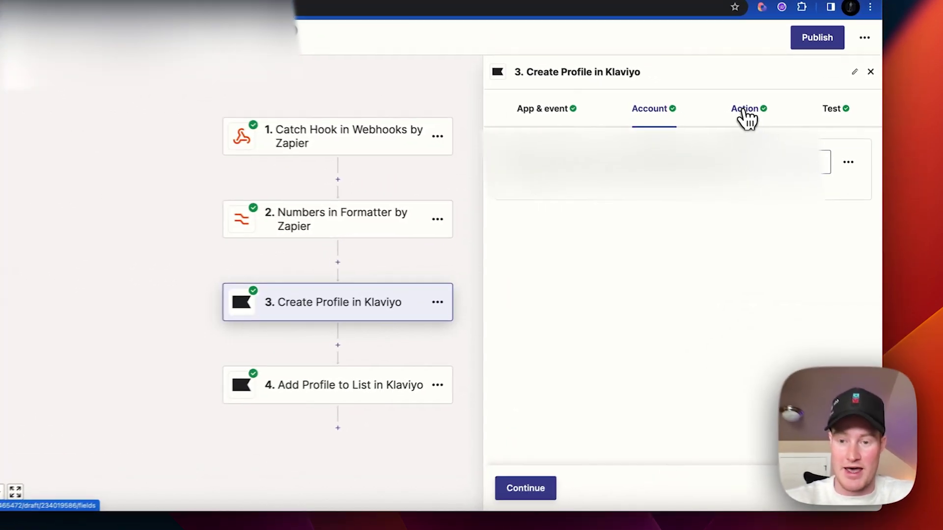
click(780, 137)
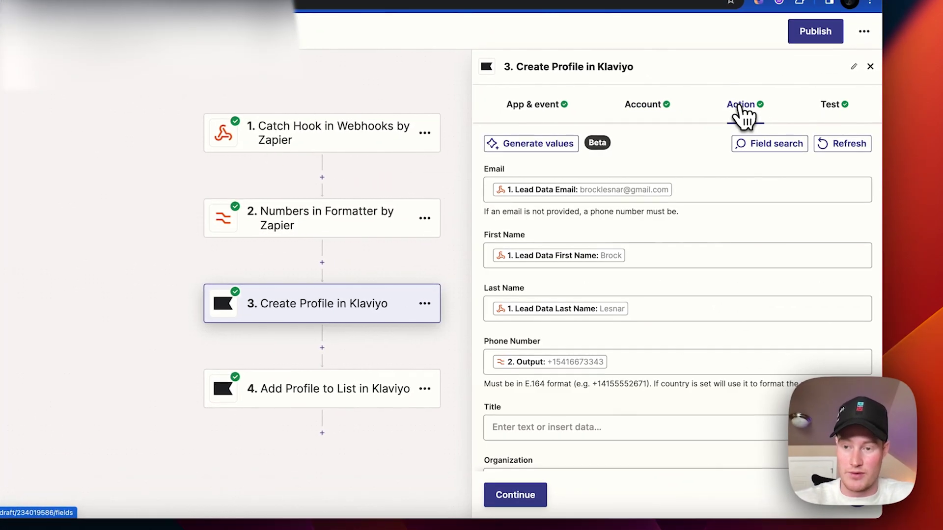
scroll(633, 209, up, 1)
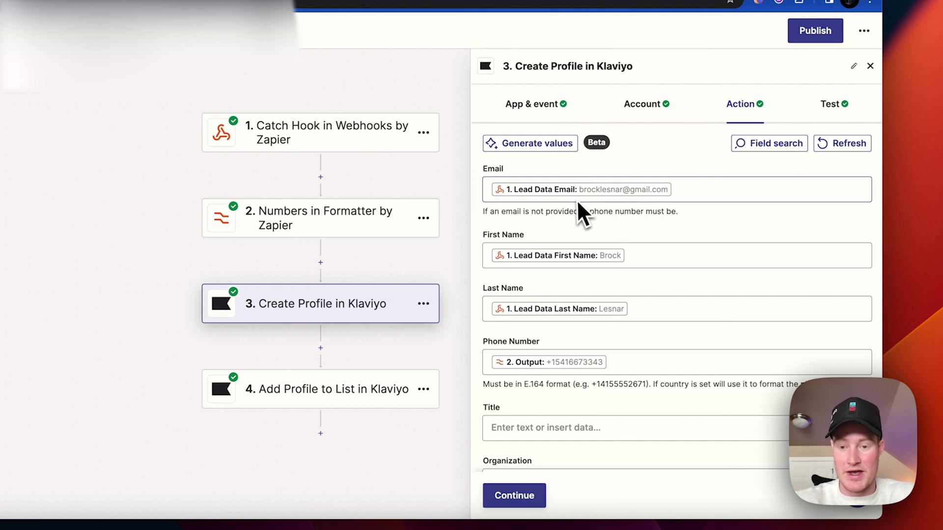
- Map the webhook's email and first name into the Klaviyo Email and First Name fields
click(683, 191)
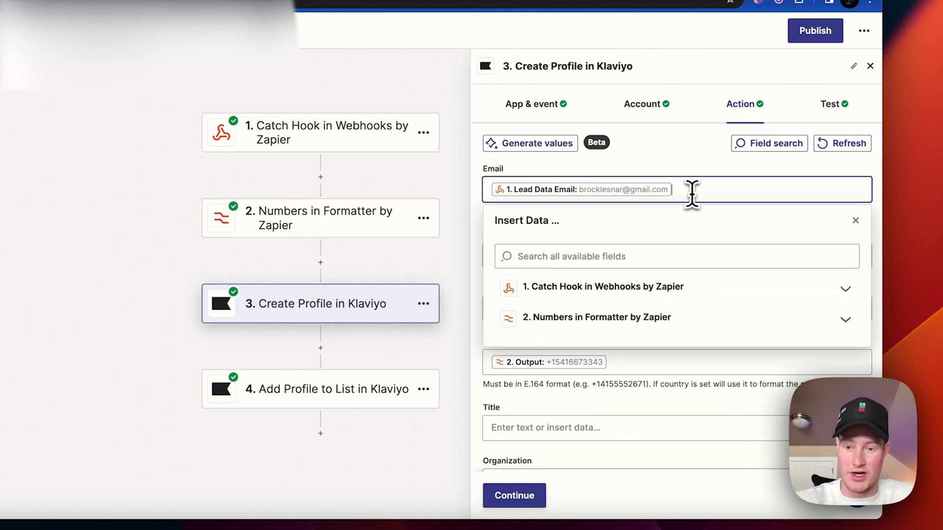
click(605, 289)
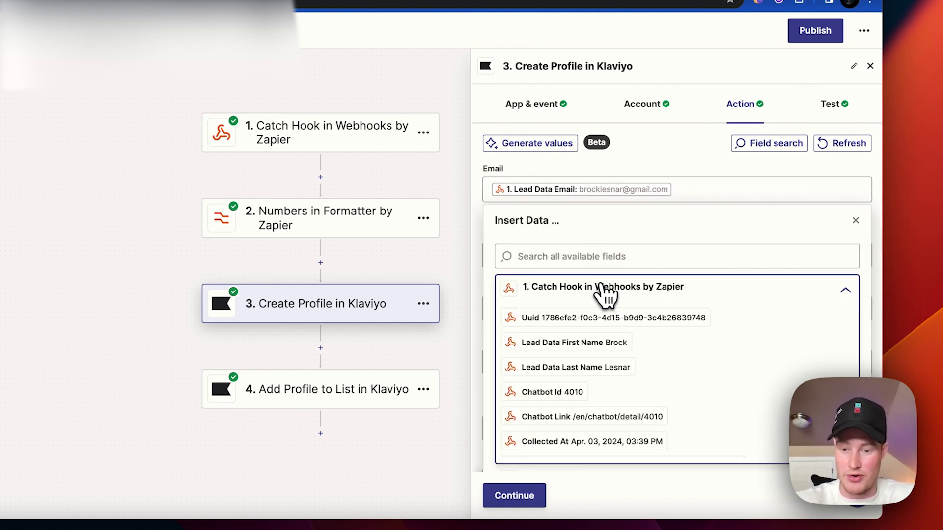
scroll(606, 293, down, 3)
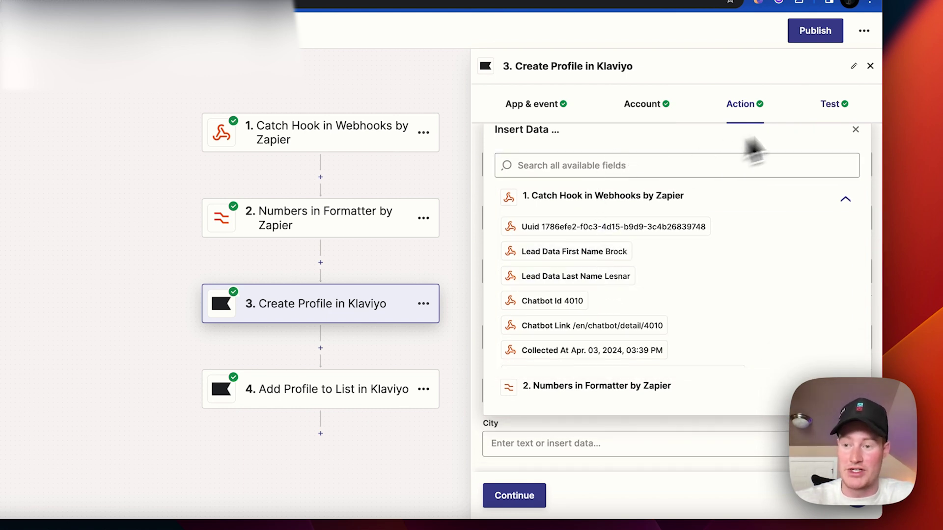
click(857, 131)
click(646, 164)
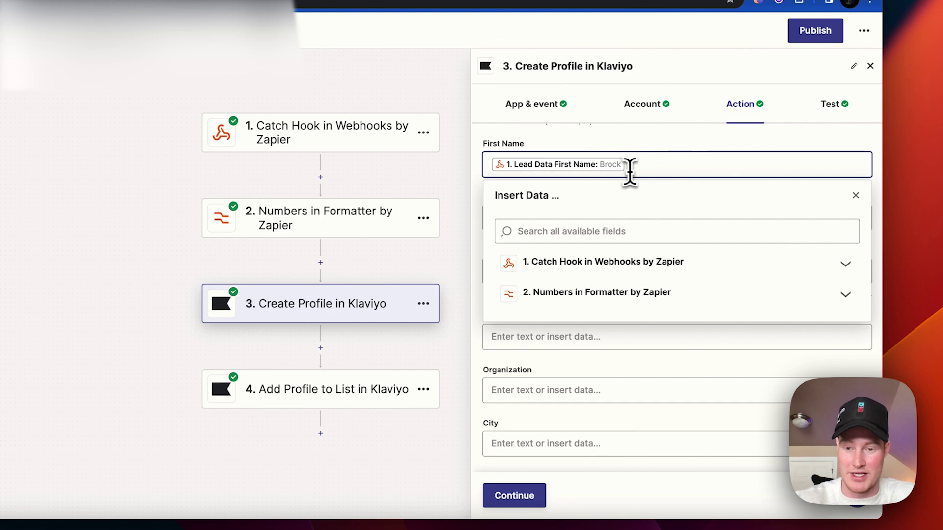
click(607, 260)
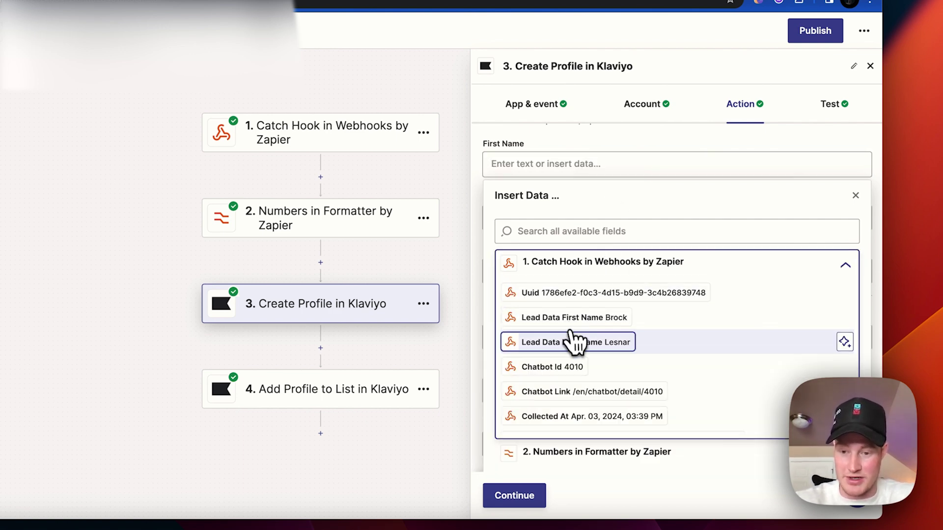
click(471, 207)
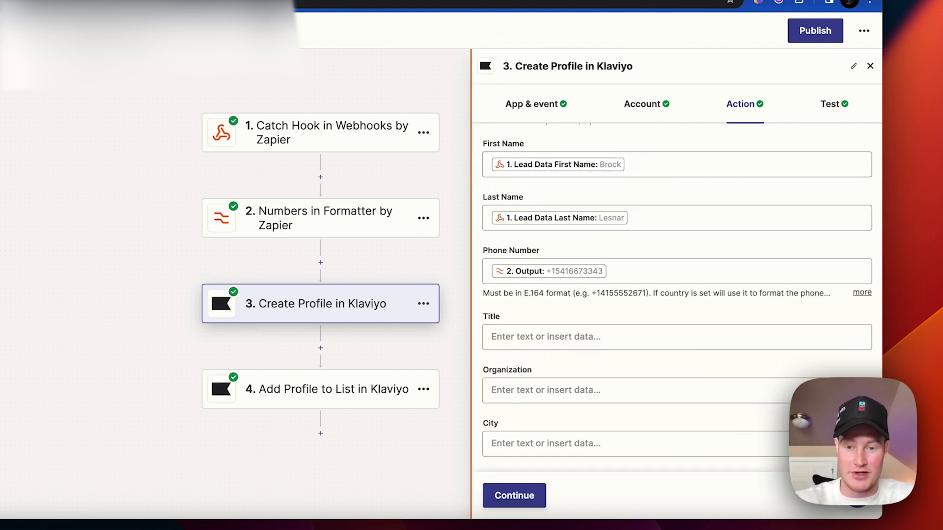
- Map the lead's last name and the Formatter output as the profile's phone number
click(639, 218)
click(611, 317)
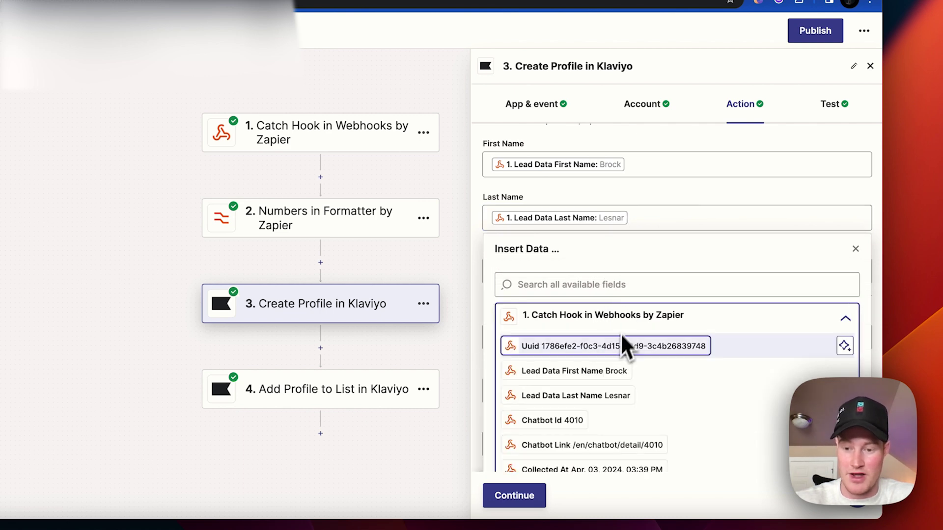
click(481, 283)
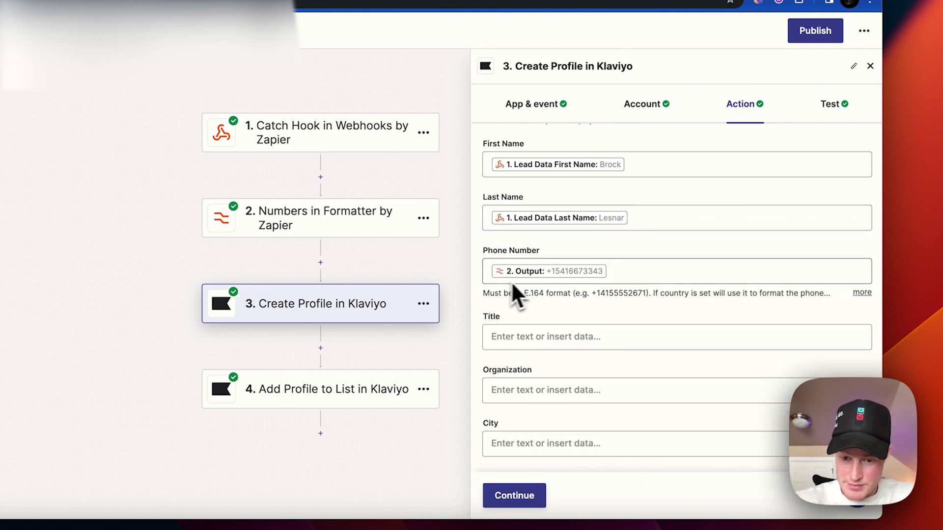
scroll(526, 295, down, 10)
scroll(526, 295, up, 15)
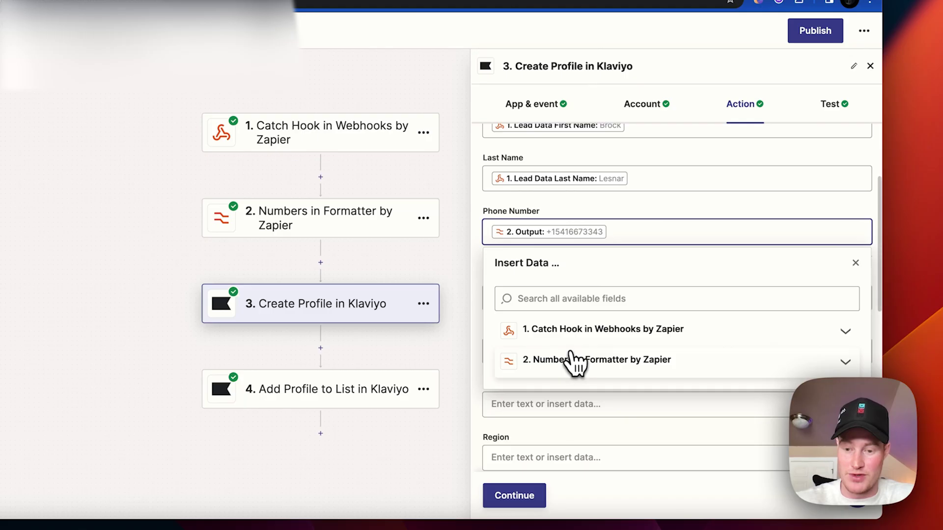
click(570, 360)
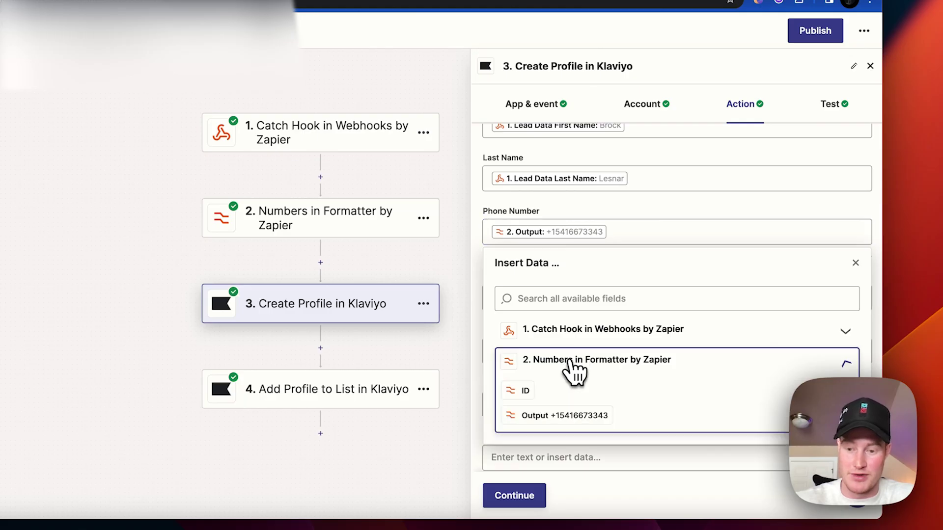
scroll(579, 361, down, 1)
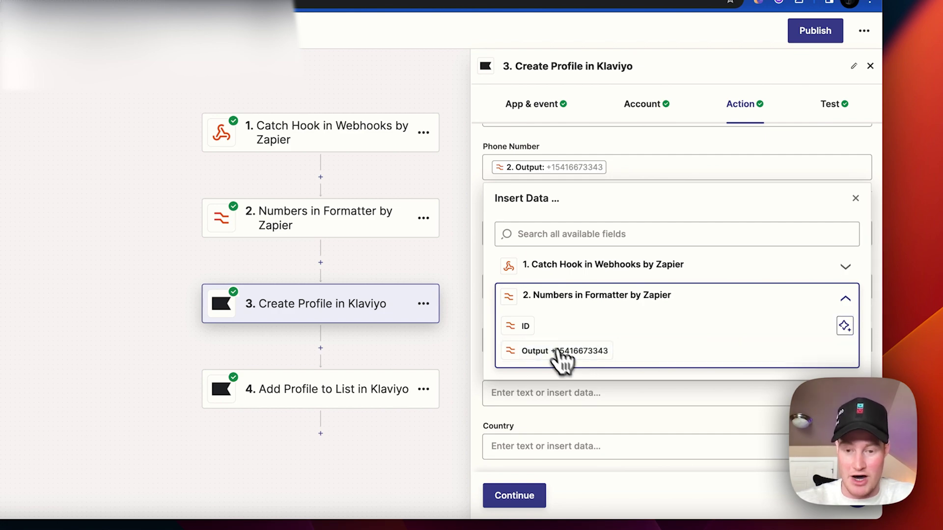
click(477, 278)
scroll(580, 269, up, 5)
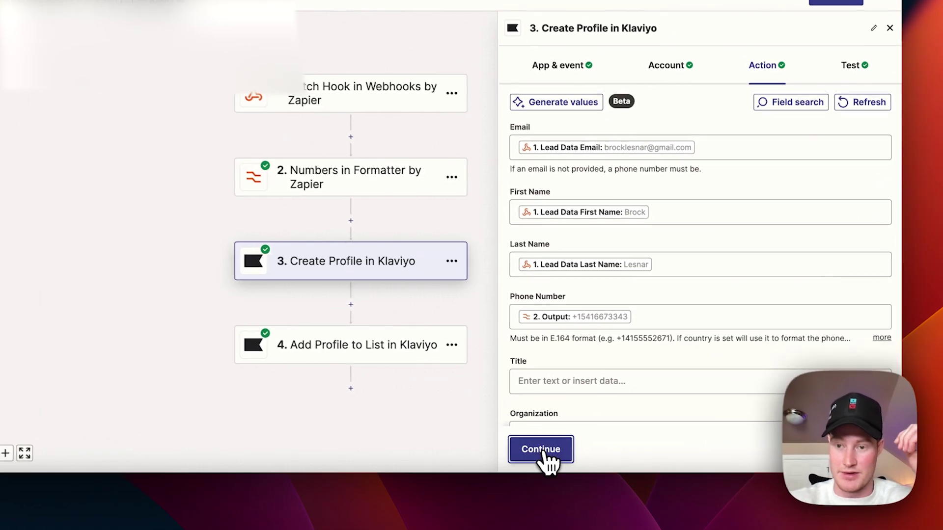
- Confirm the Create Profile mappings and advance to step 4, Add Profile to List in Klaviyo
click(543, 450)
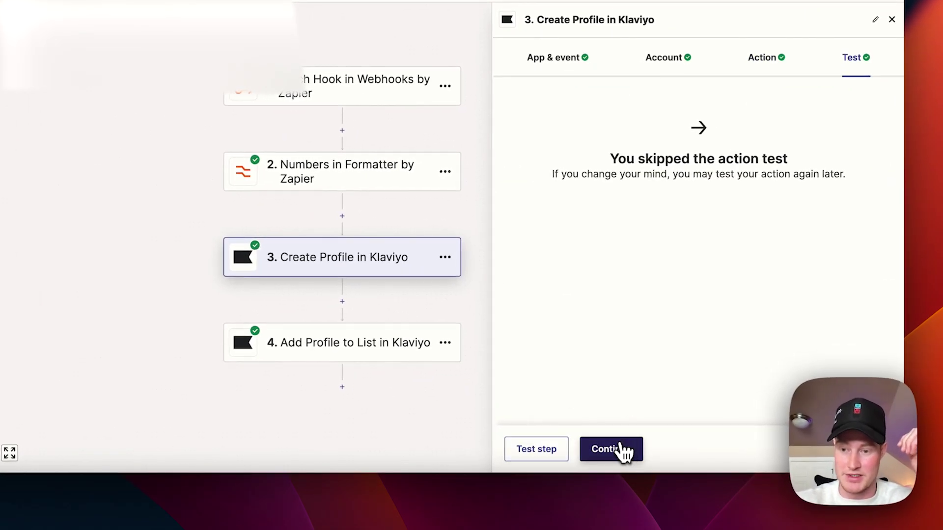
click(623, 451)
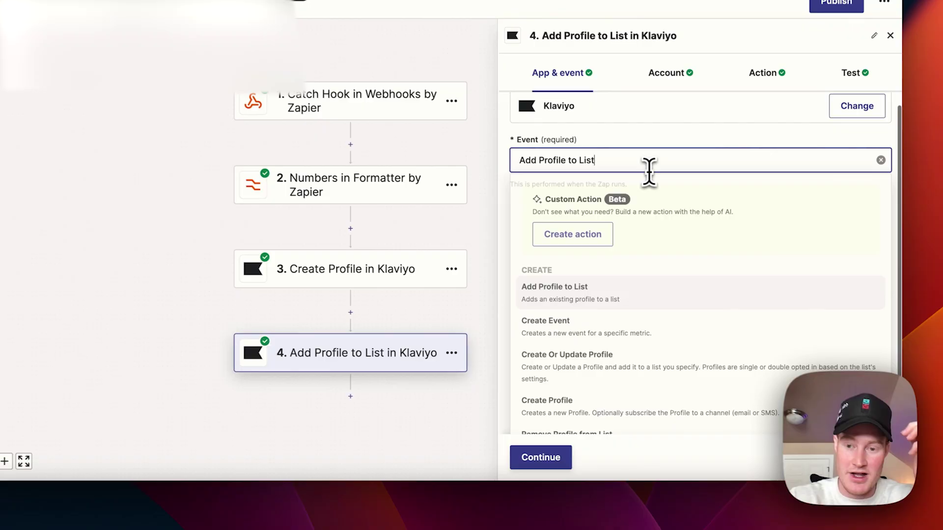
scroll(634, 187, down, 2)
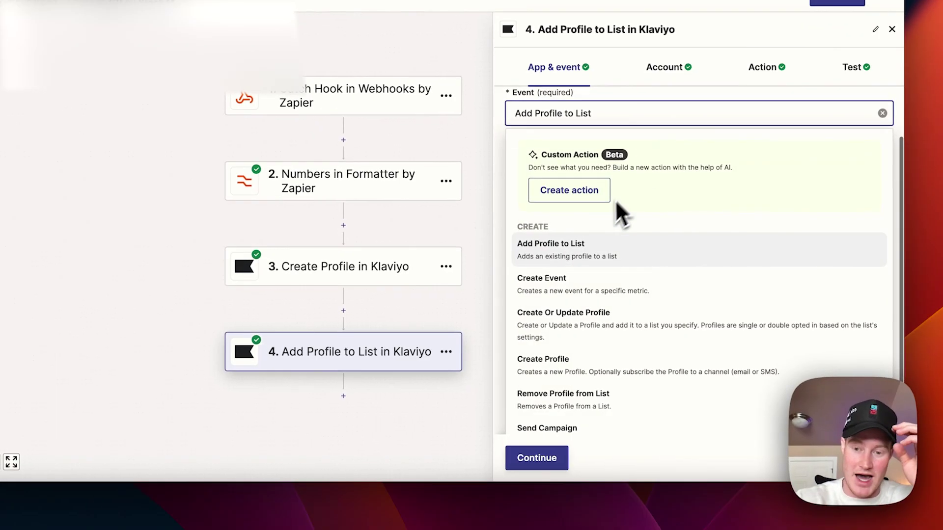
- Set step 4 to Klaviyo's Add Profile to List event with Chatbot List, skipping its test
click(592, 247)
click(537, 458)
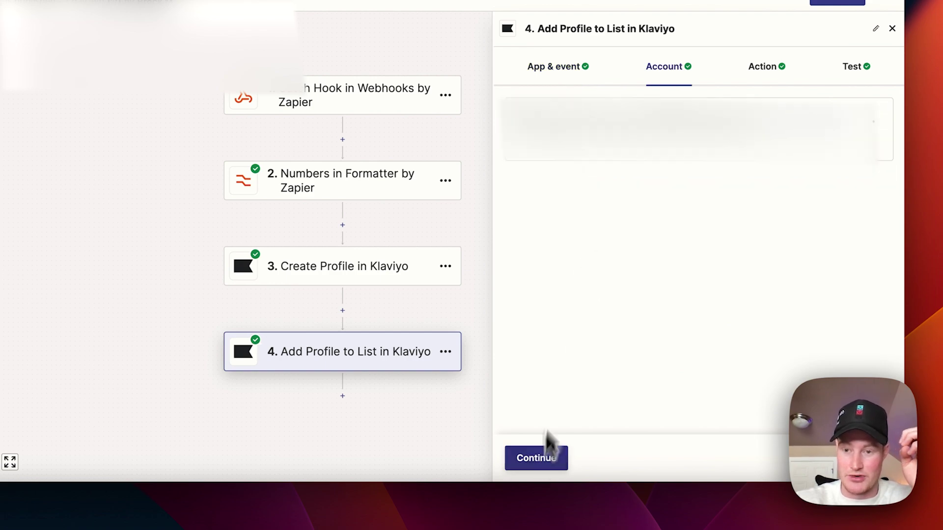
click(540, 461)
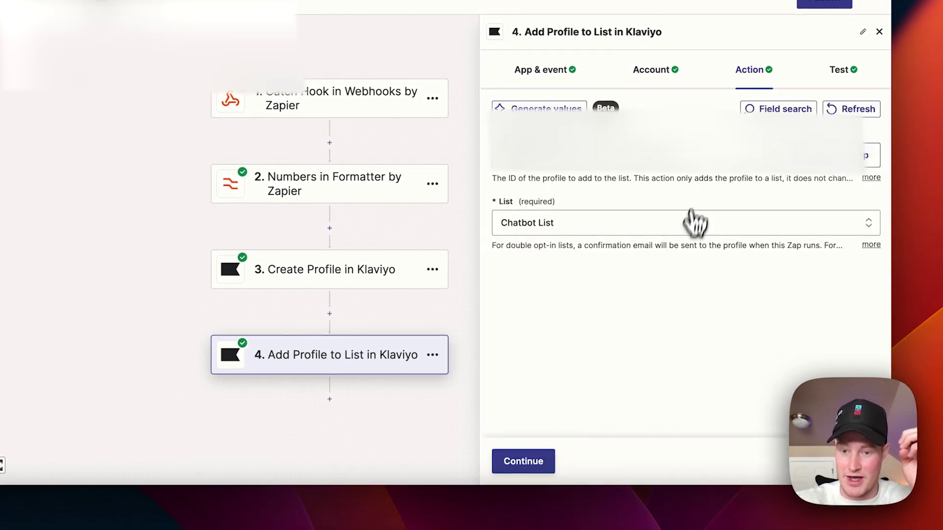
click(707, 172)
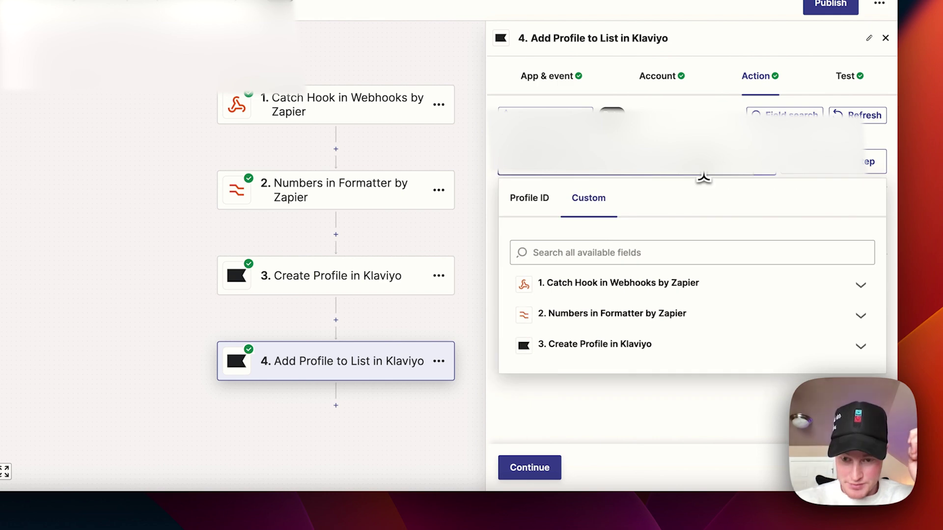
click(539, 388)
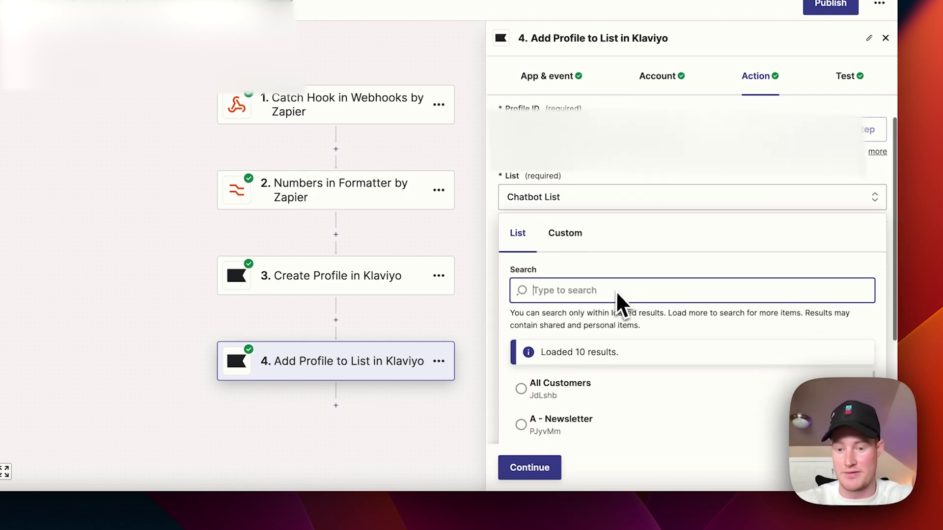
click(488, 206)
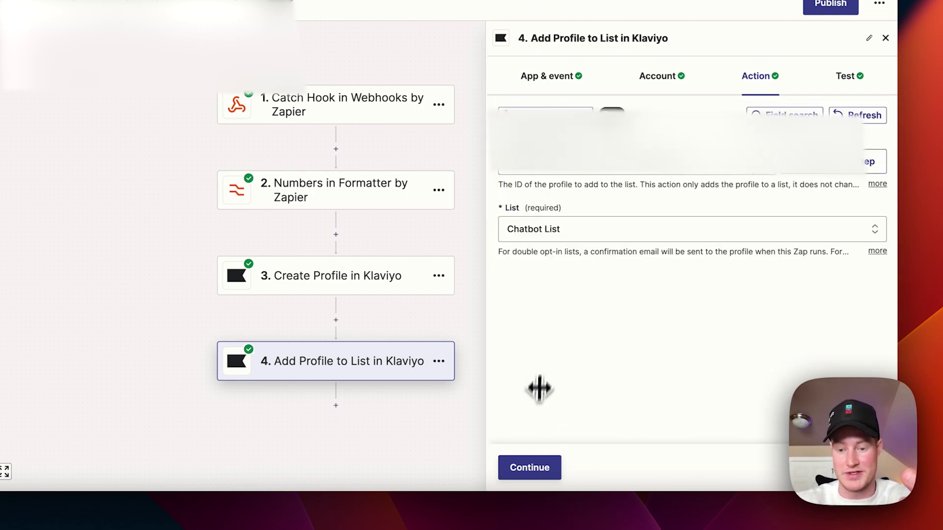
click(534, 469)
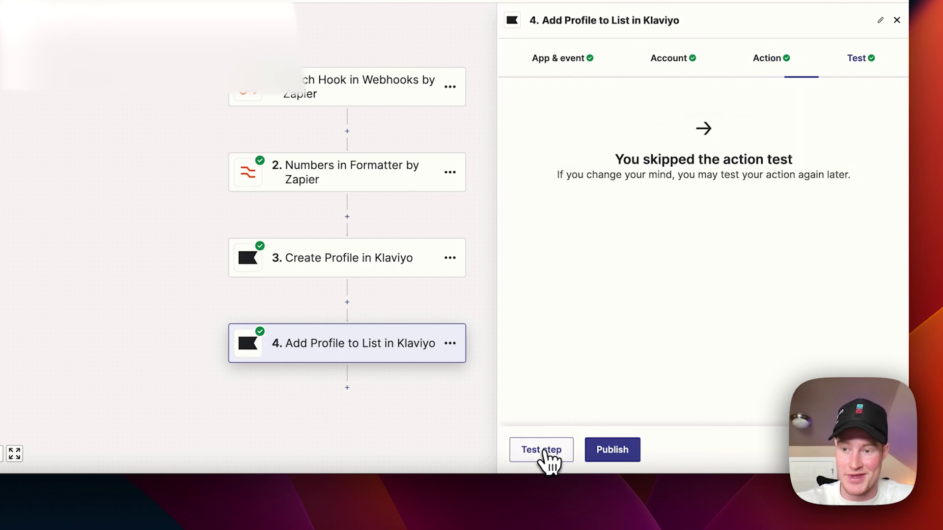
- Dismiss the publish prompt leaving the Zap a draft, close the step settings, and open a new tab
click(613, 451)
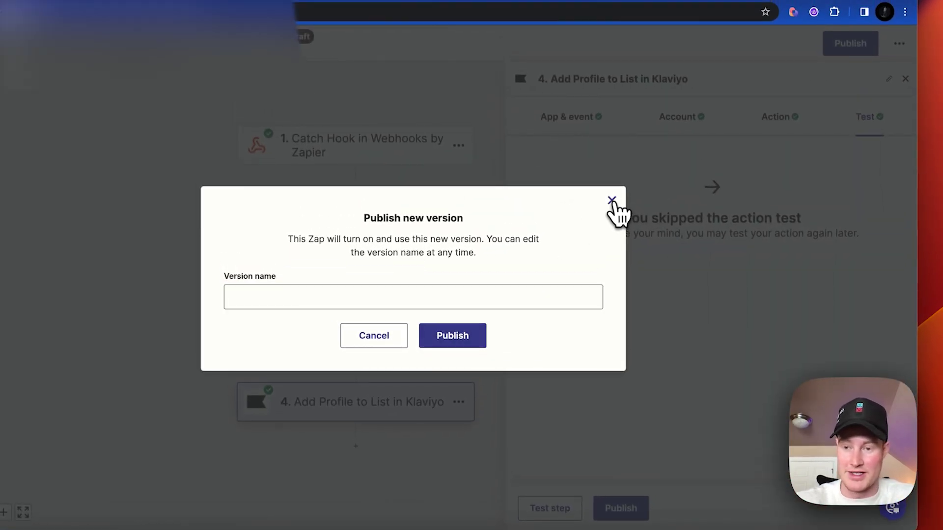
click(612, 200)
click(905, 79)
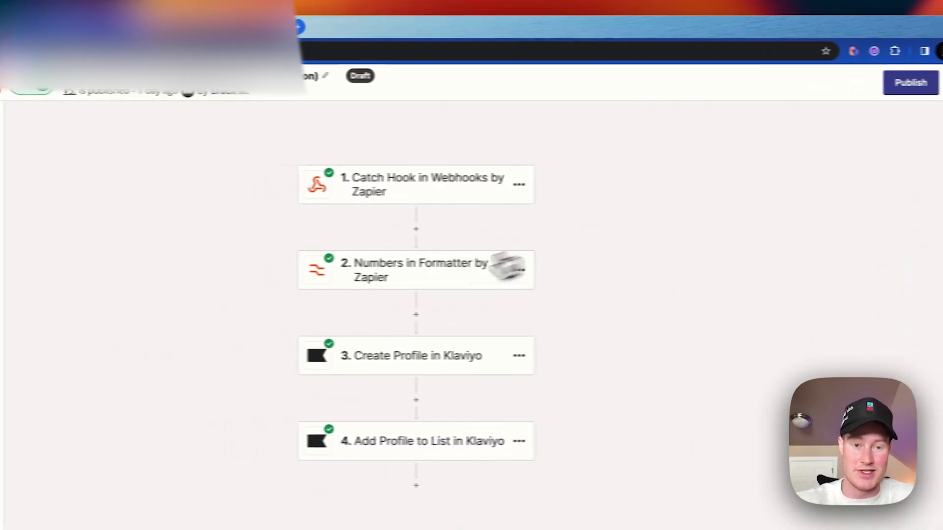
key(super+t)
- Load topextracts.com and send its chatbot 'i want something to help with sleep'
text(to)
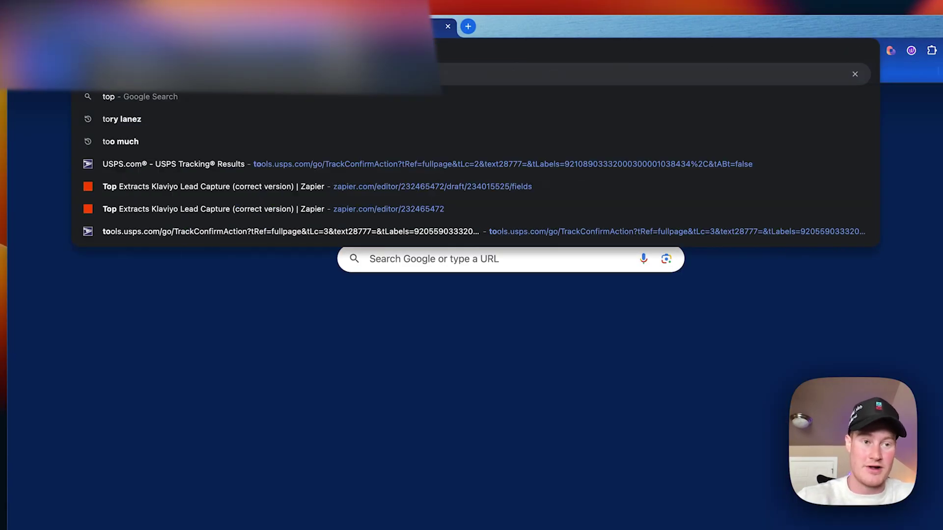
key(BackSpace)
key(BackSpace)
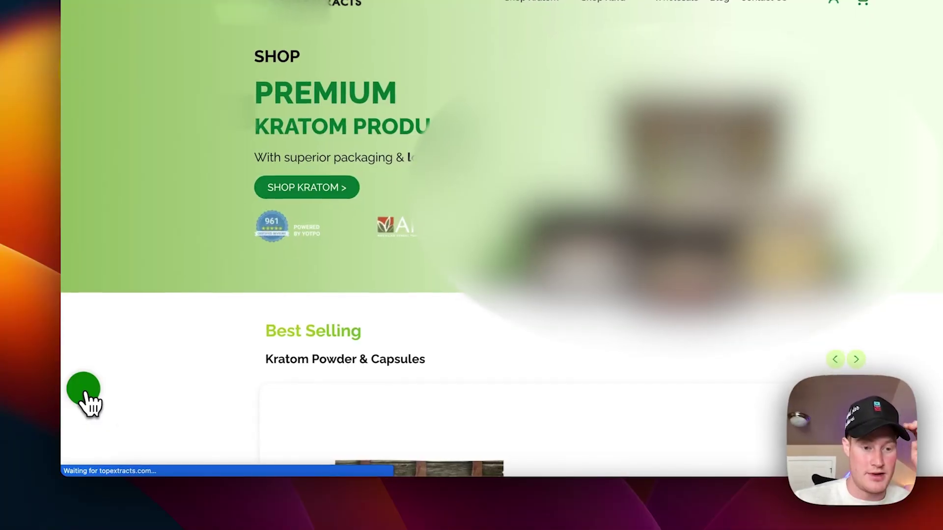
click(83, 388)
click(170, 413)
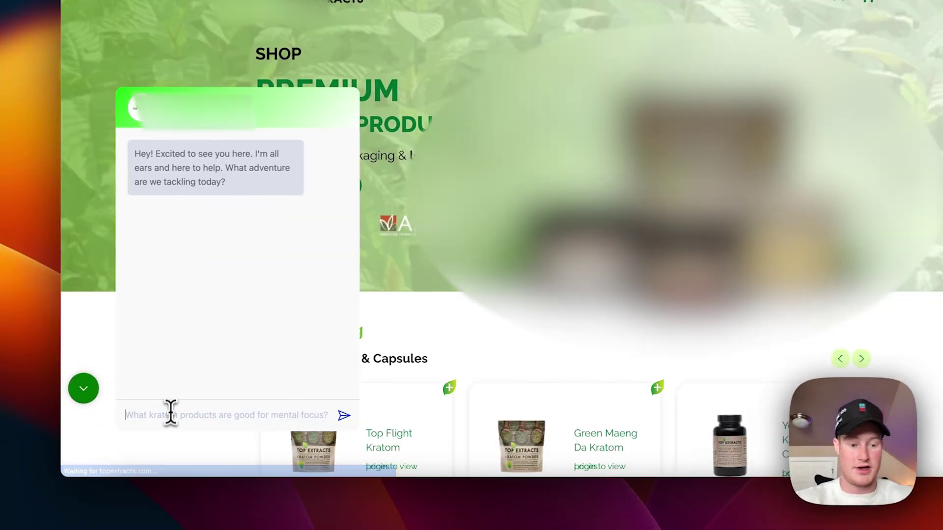
text(i want something to h)
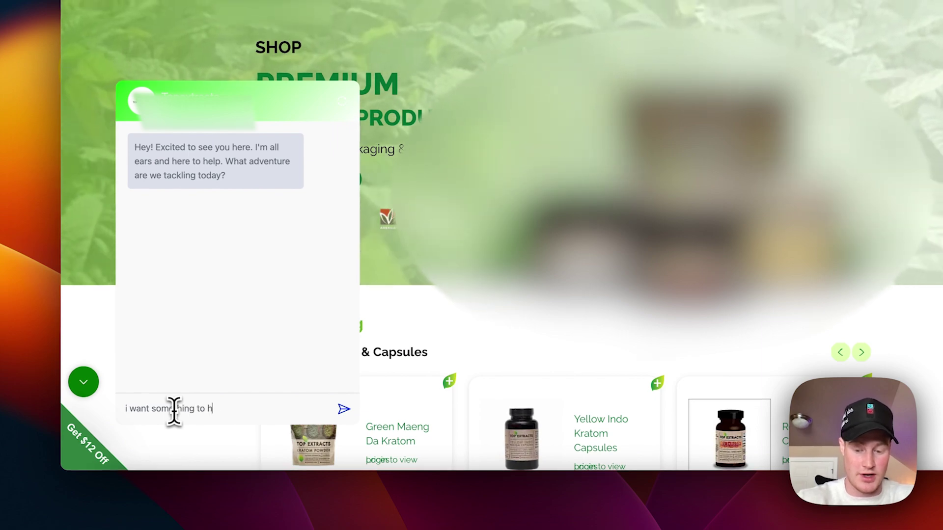
text(elp with sleep)
key(Return)
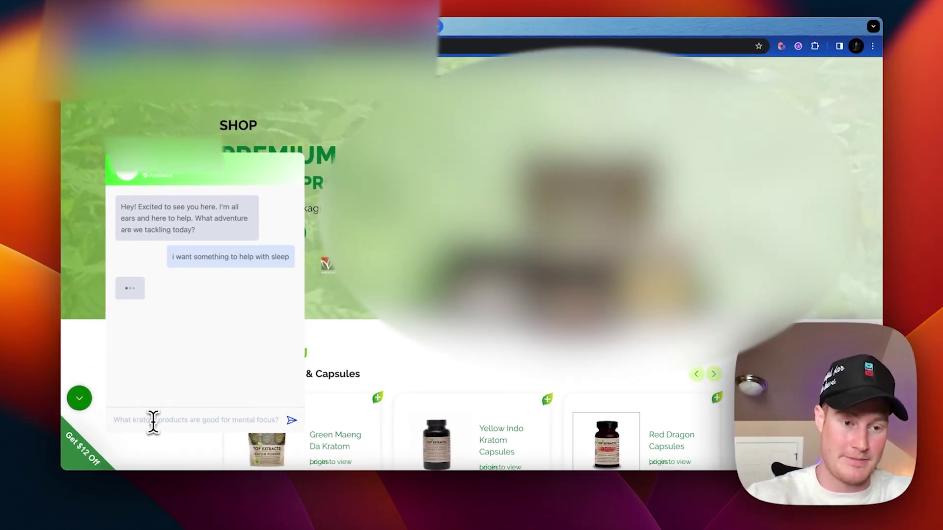